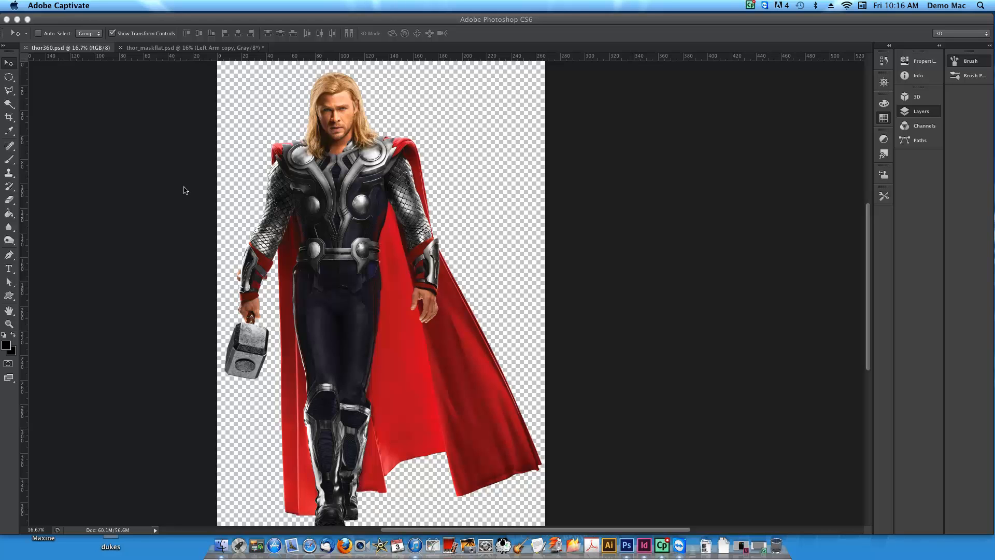
Check the pixel dimensions, document size and resolution of thor360.psd
click(171, 18)
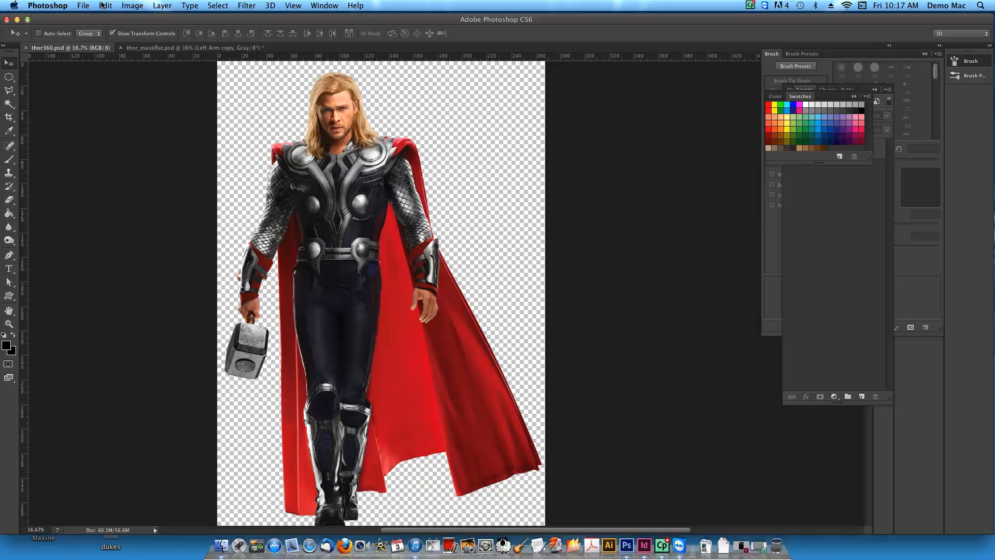
click(131, 5)
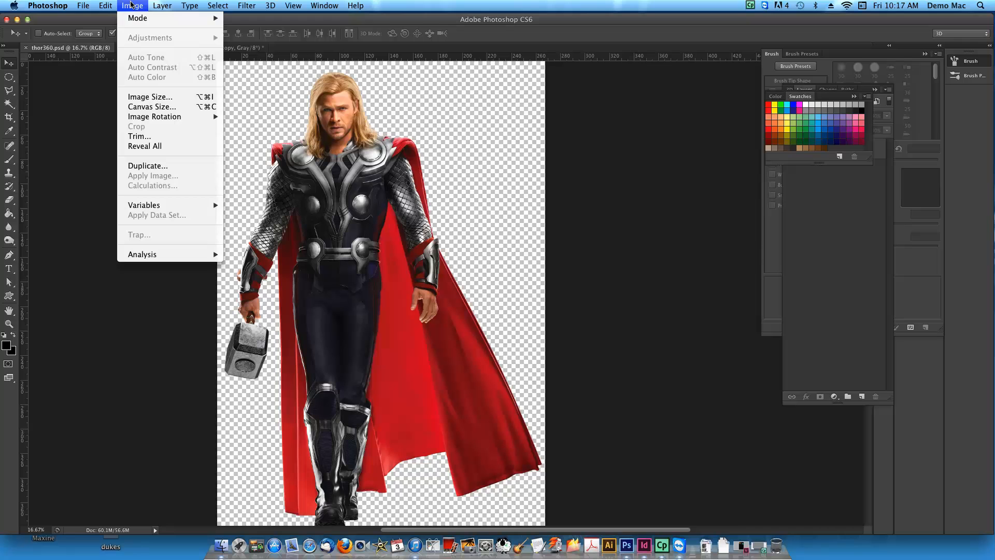
click(130, 5)
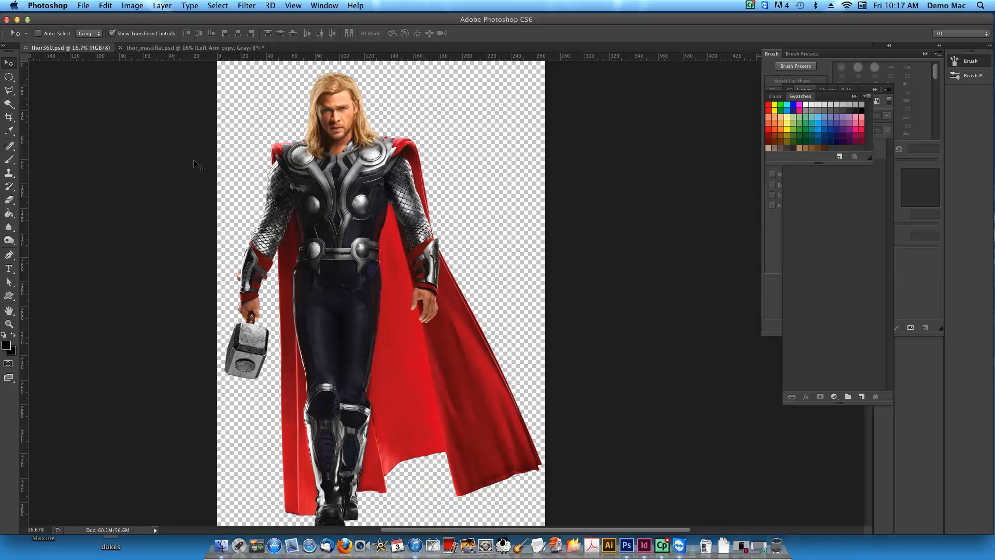
click(136, 6)
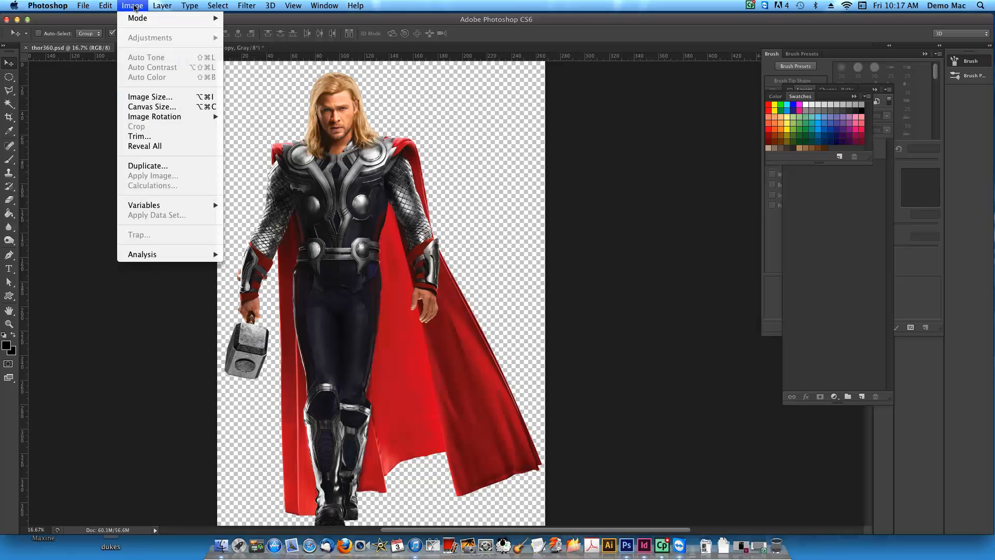
mouse_move(134, 19)
click(142, 95)
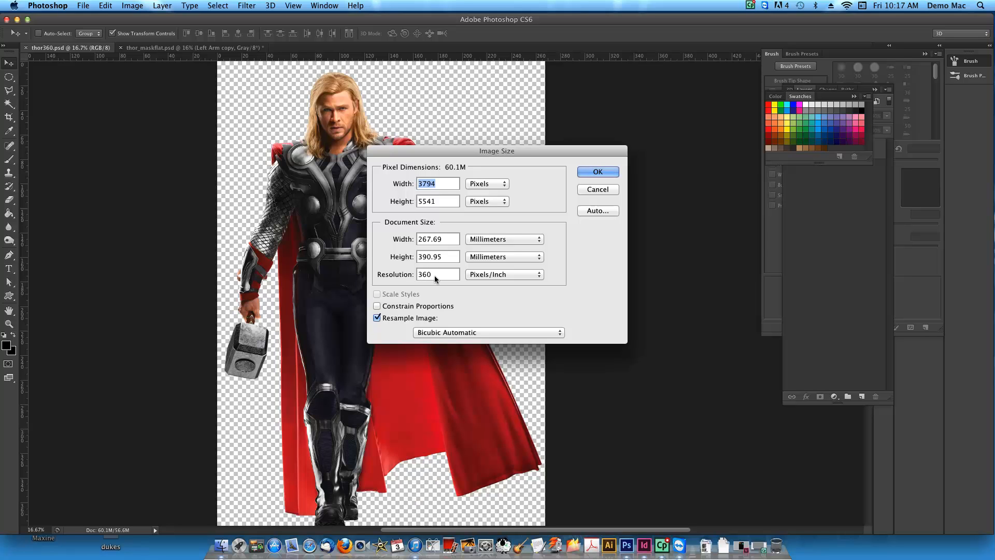
click(599, 172)
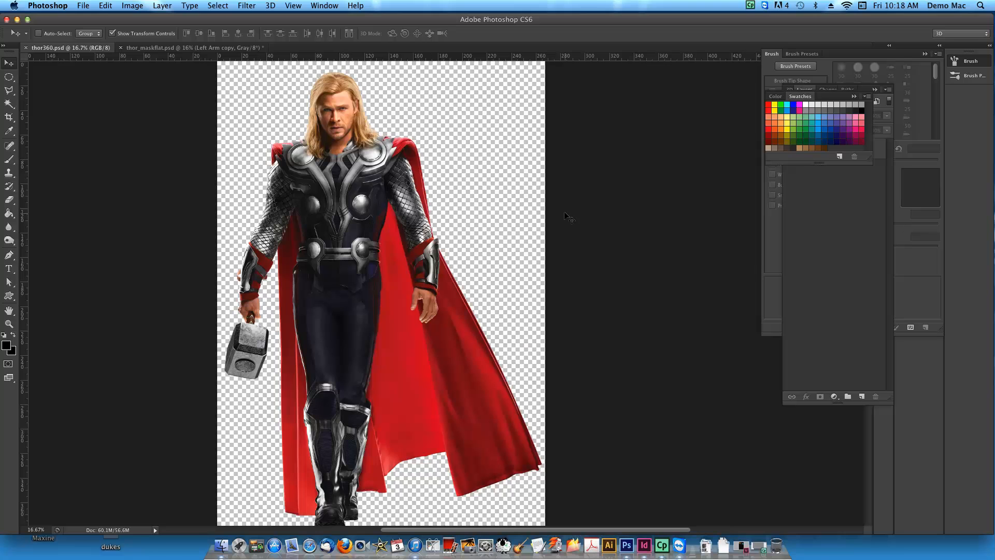
Float the Layers panel beside the artwork and switch to the thor_maskflat.psd document
key(F7)
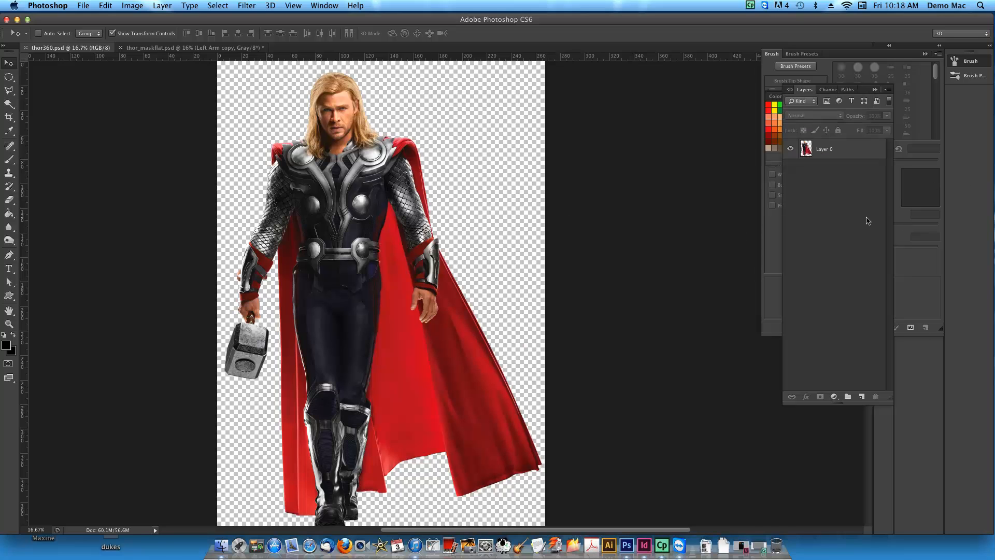
drag(863, 89, 668, 81)
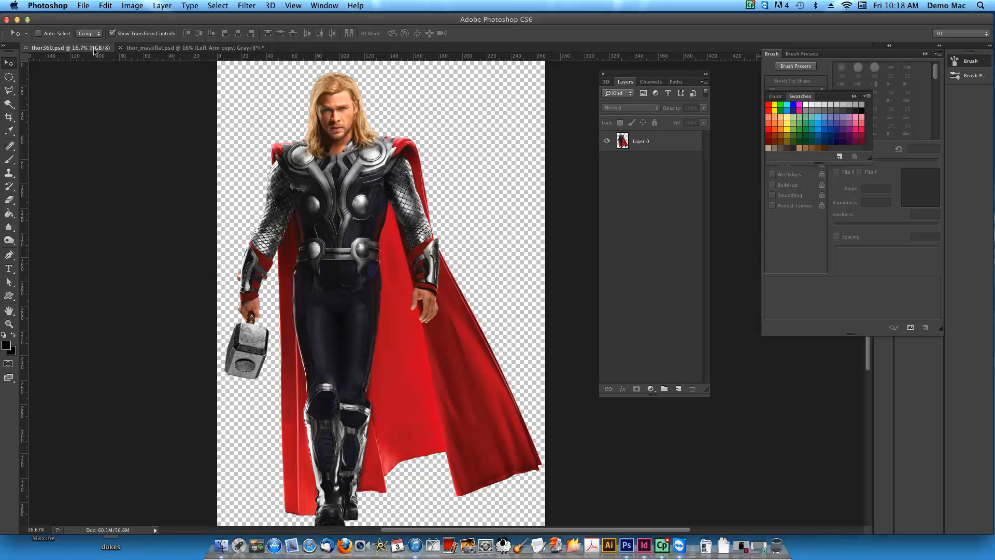
click(144, 50)
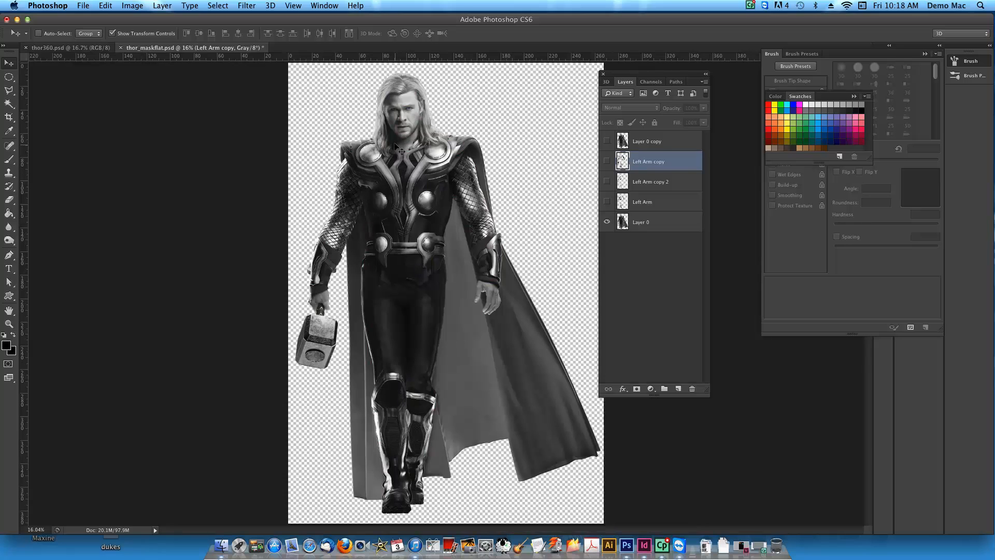
Check the colour mode and bit depth options of the thor_maskflat.psd document
click(124, 5)
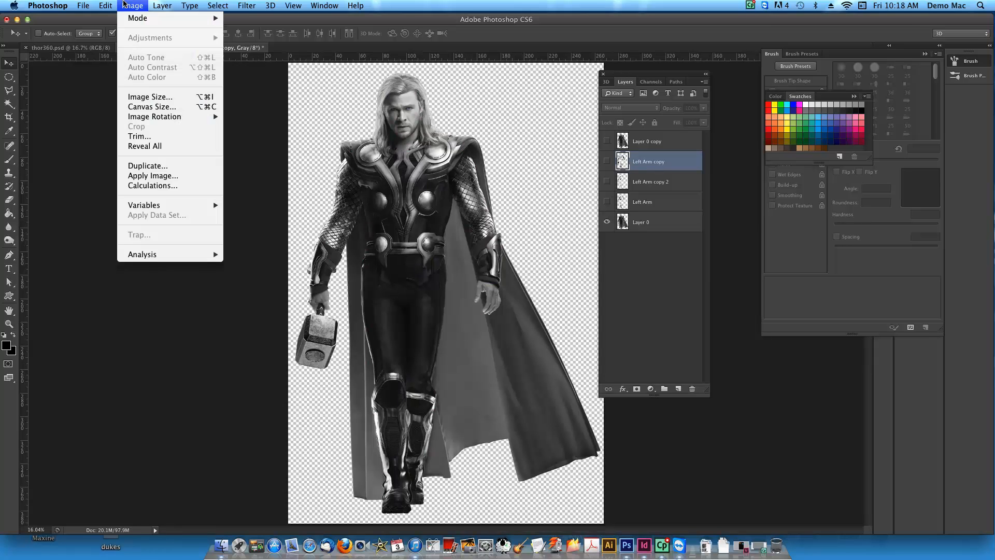
mouse_move(176, 21)
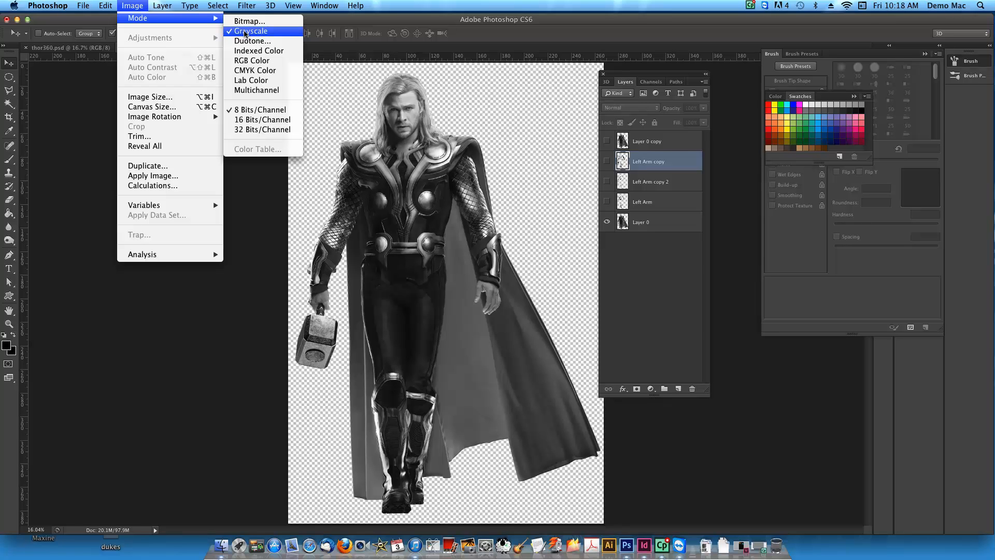
click(268, 193)
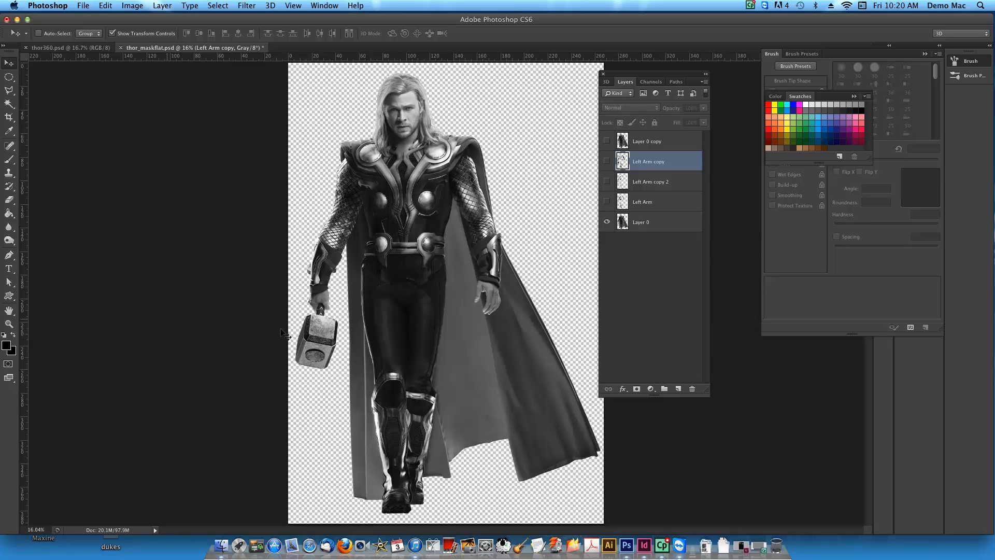
Hide Layer 0 and show the Left Arm layer in its place
click(606, 221)
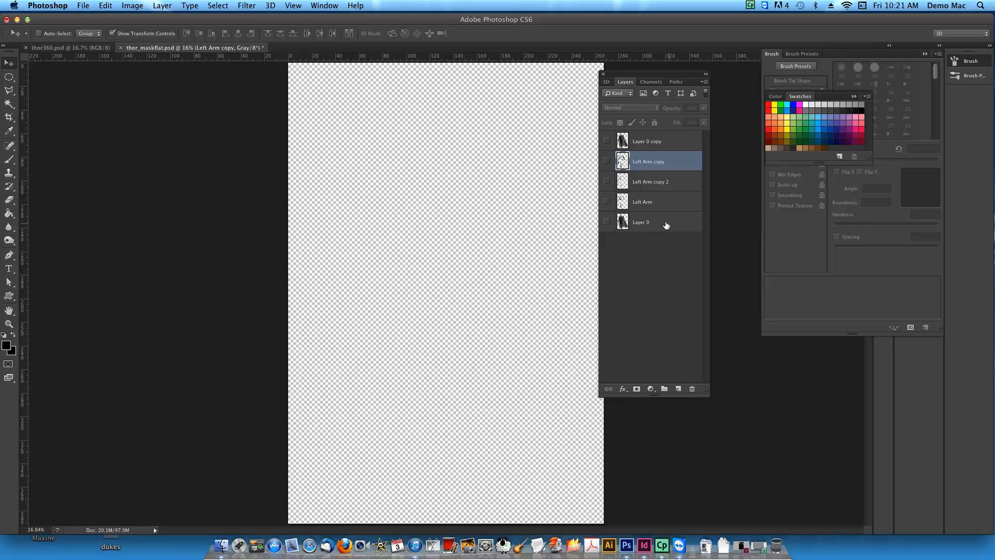
click(606, 202)
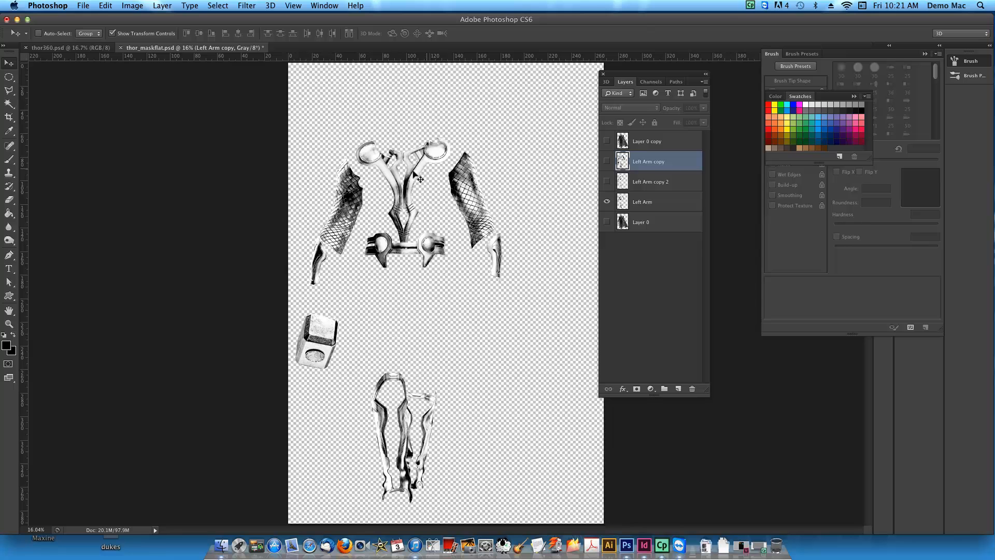
Examine the Left Arm layer's chest armour, sleeves, hammer and boots up close
click(7, 323)
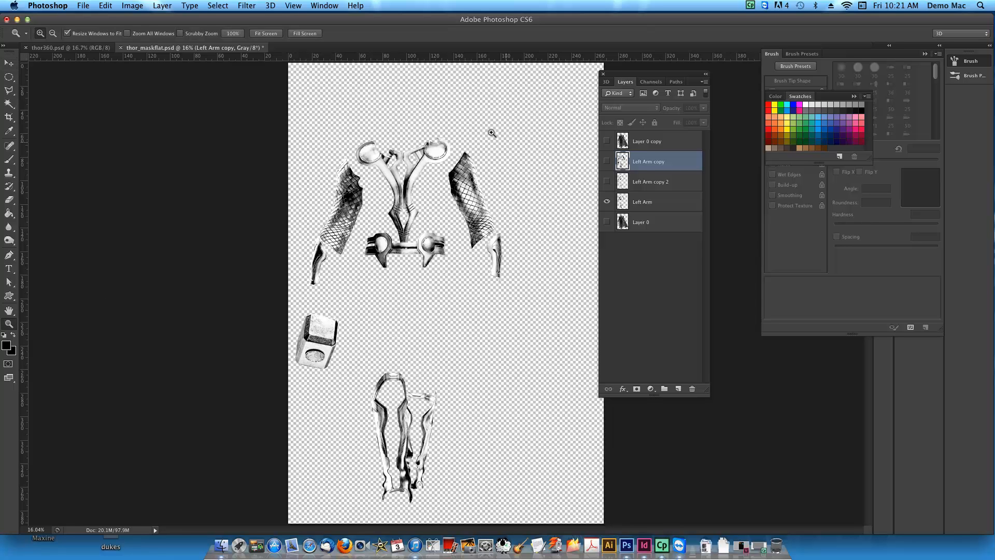
drag(404, 131, 526, 256)
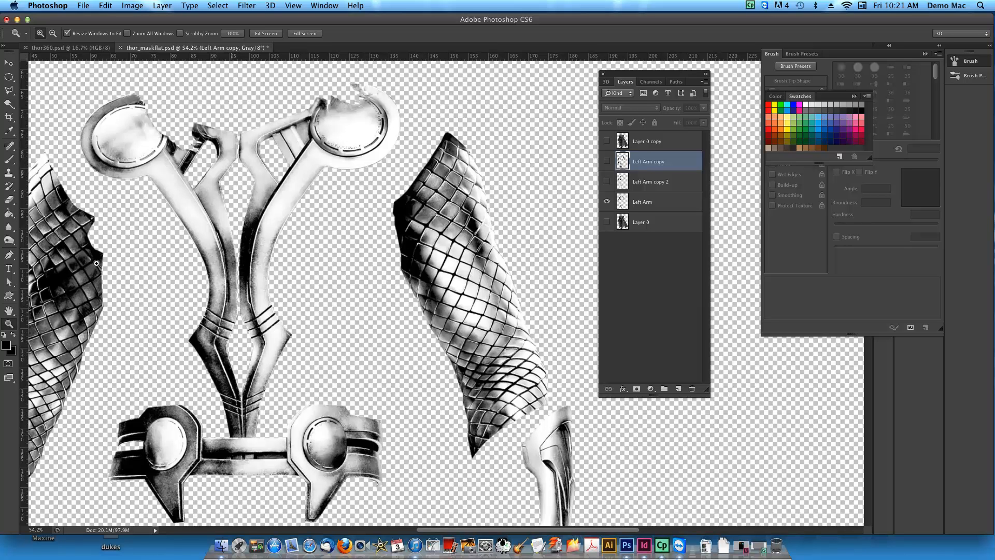
click(9, 310)
drag(238, 356, 466, 100)
drag(291, 428, 332, 279)
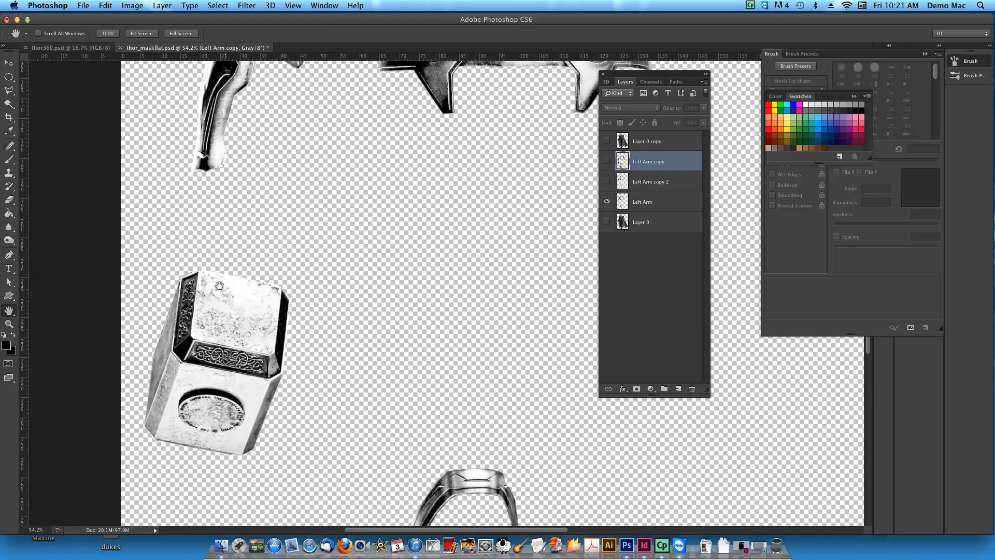
drag(349, 421, 308, 372)
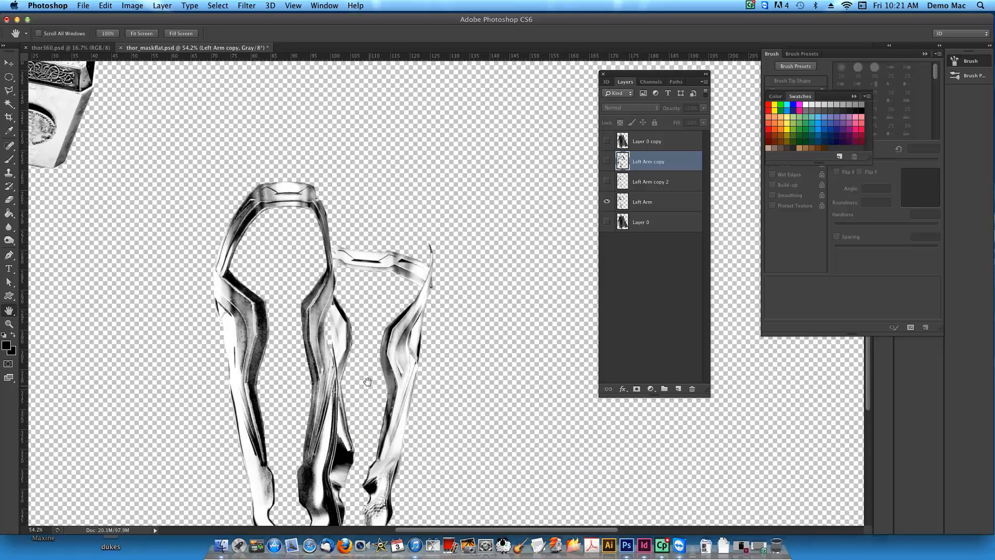
drag(367, 382, 412, 503)
drag(411, 160, 414, 487)
drag(489, 177, 497, 356)
drag(597, 135, 578, 211)
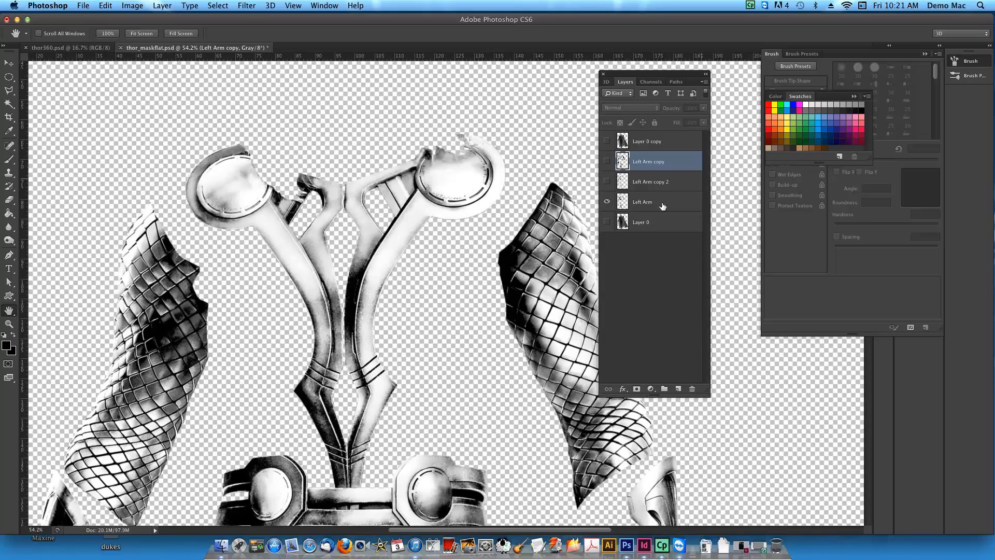
Hide the Left Arm layer and view the Left Arm copy 2 and Left Arm copy layers one at a time
click(606, 201)
click(606, 182)
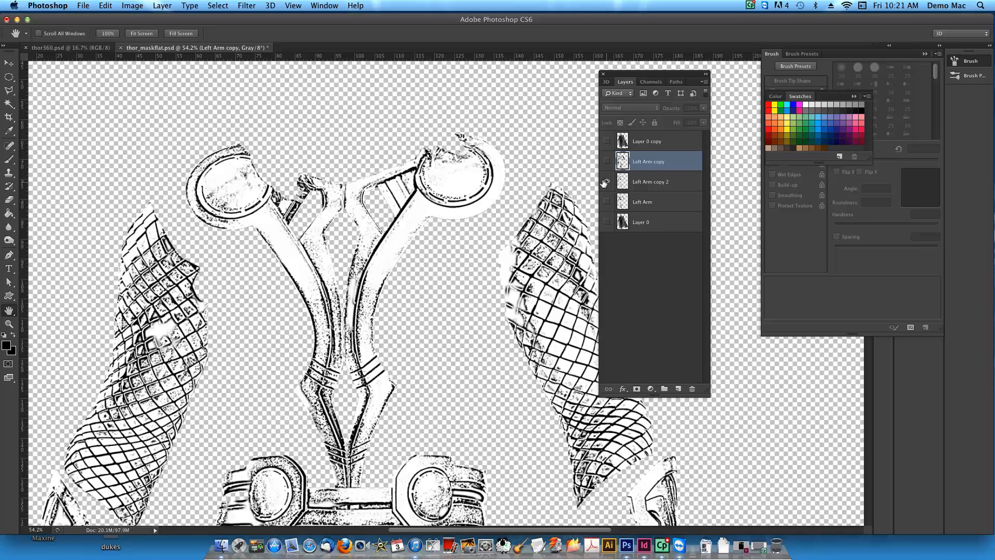
click(606, 182)
click(606, 162)
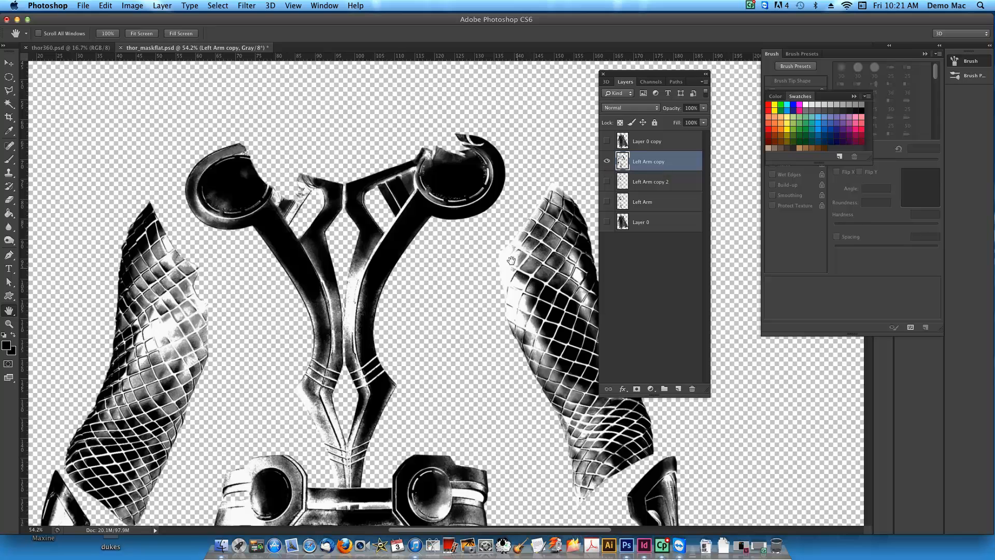
scroll(540, 267, down, 5)
scroll(539, 268, right, 5)
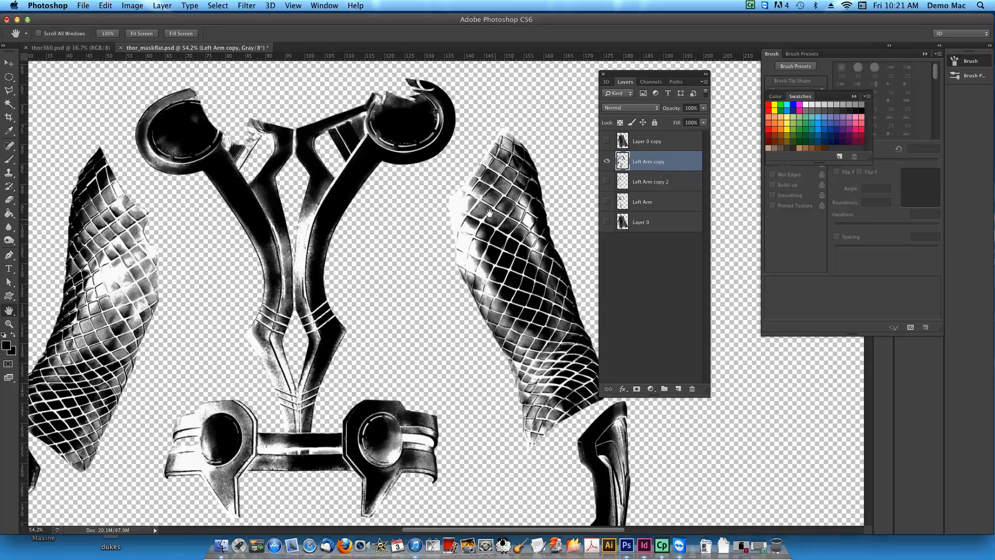
Show the Left Arm layer and compare it with the inverted Left Arm copy layer, leaving the copy hidden
click(607, 202)
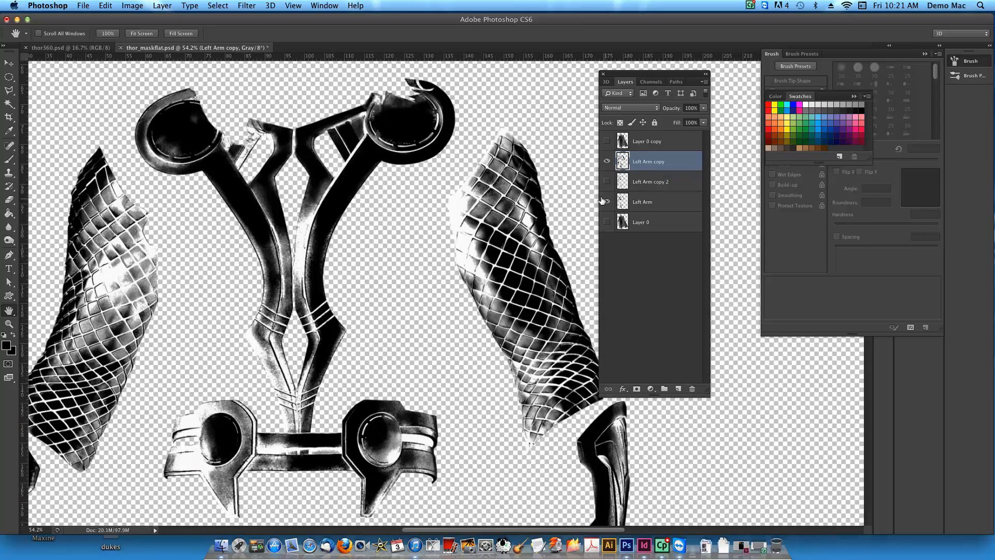
click(605, 160)
click(606, 160)
click(606, 160)
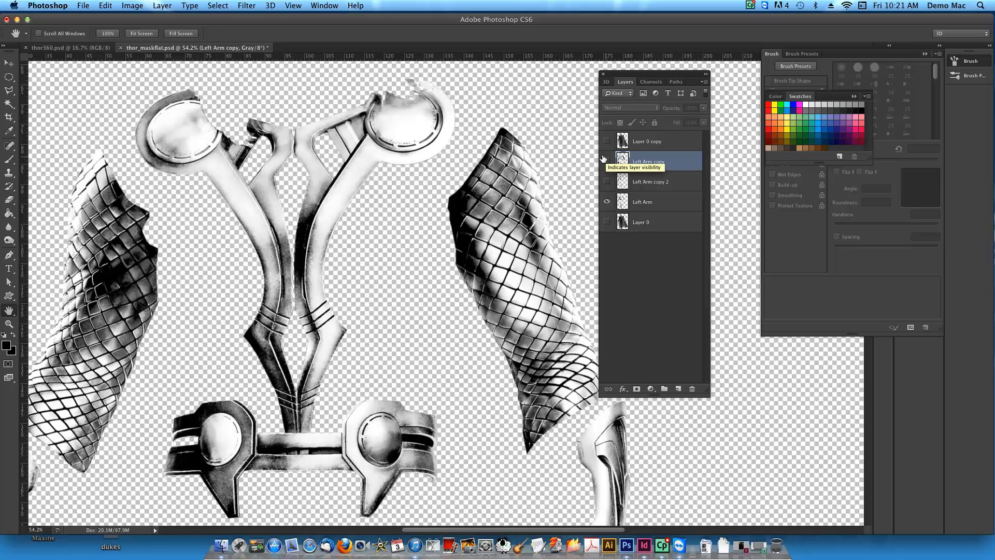
click(606, 160)
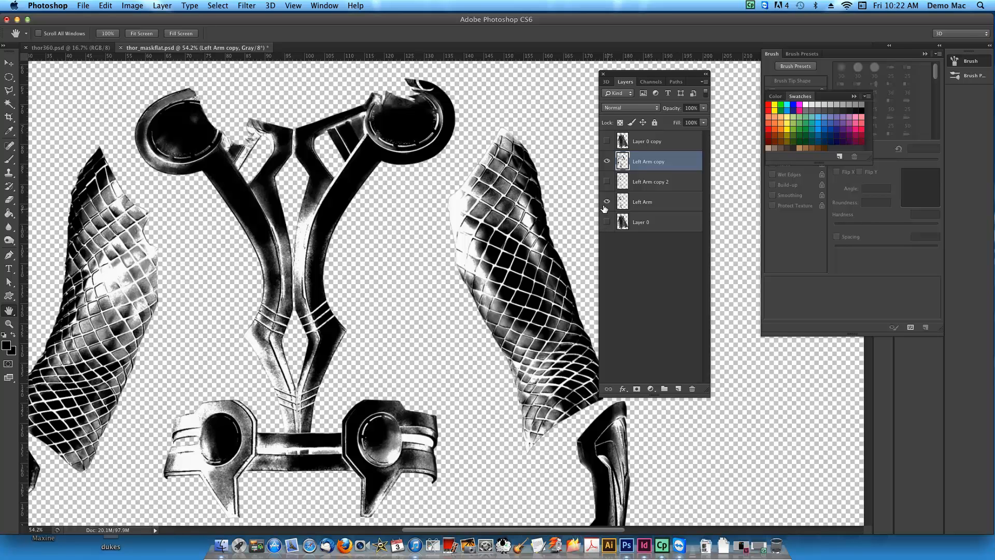
click(605, 161)
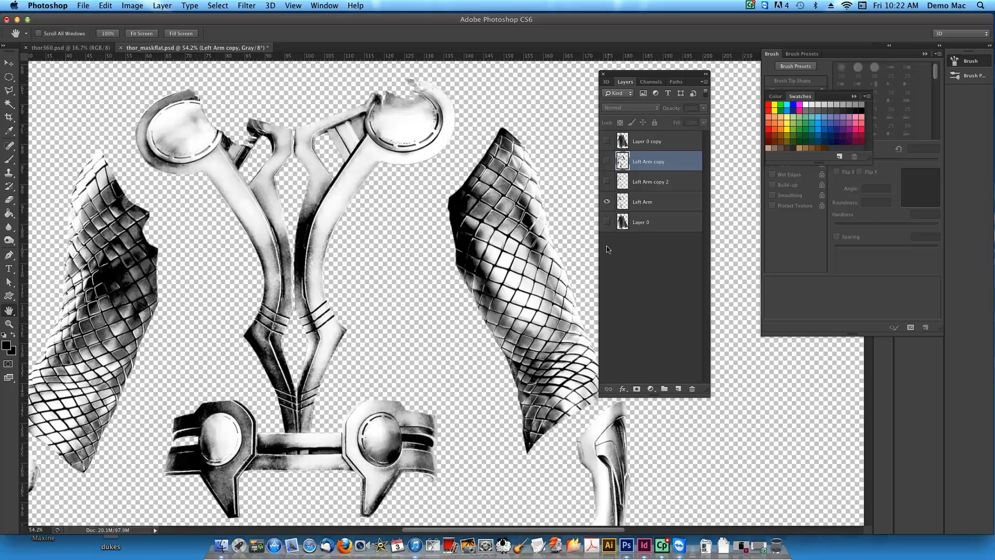
Compare the Left Arm armour pieces with and without the full figure on Layer 0 behind them
click(605, 222)
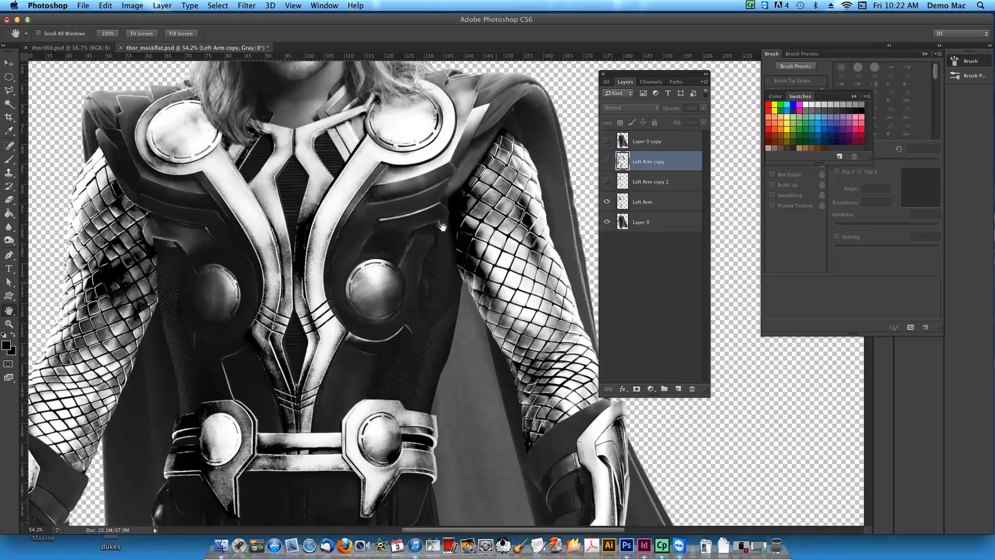
click(605, 222)
click(604, 222)
click(607, 222)
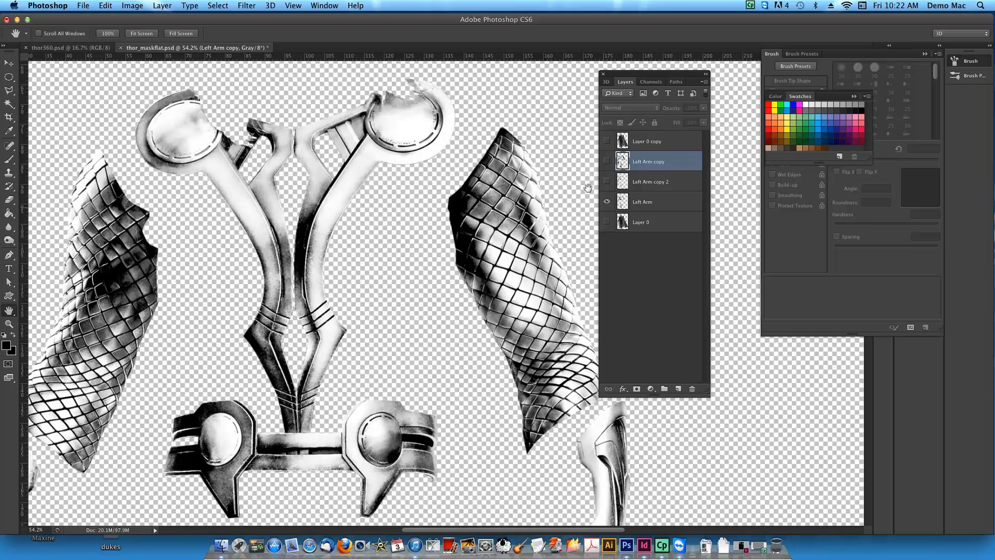
Select the Left Arm layer and open the Filter Gallery for it
click(647, 200)
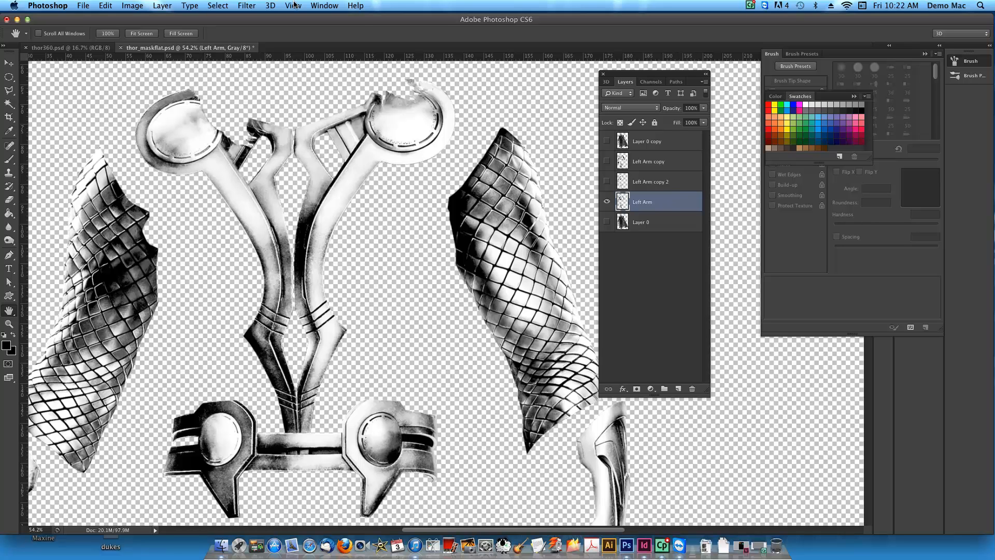
click(245, 6)
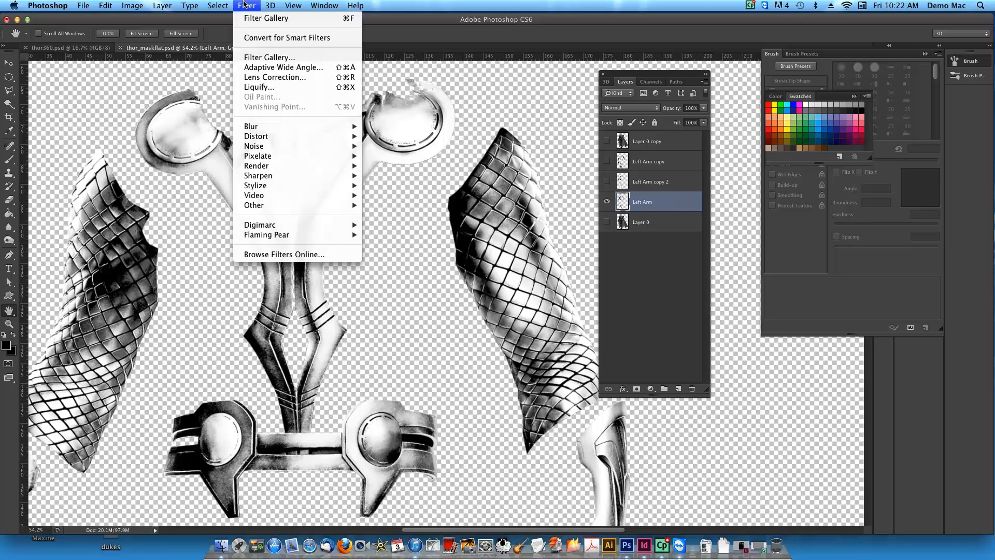
click(276, 58)
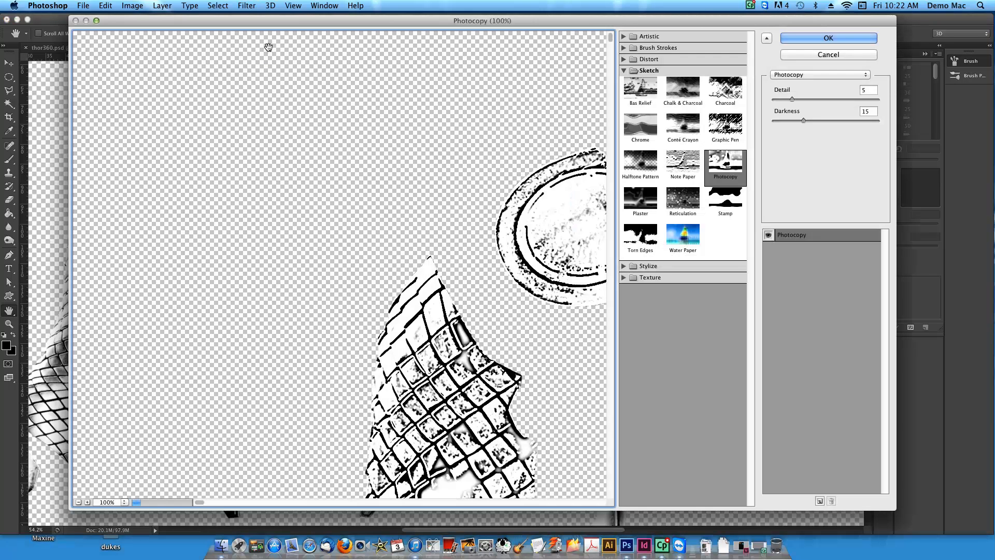
Examine the Photocopy preview of the arm, chest, belt and hammer pieces, reducing the preview zoom to 50%
drag(523, 400, 343, 243)
drag(564, 278, 516, 353)
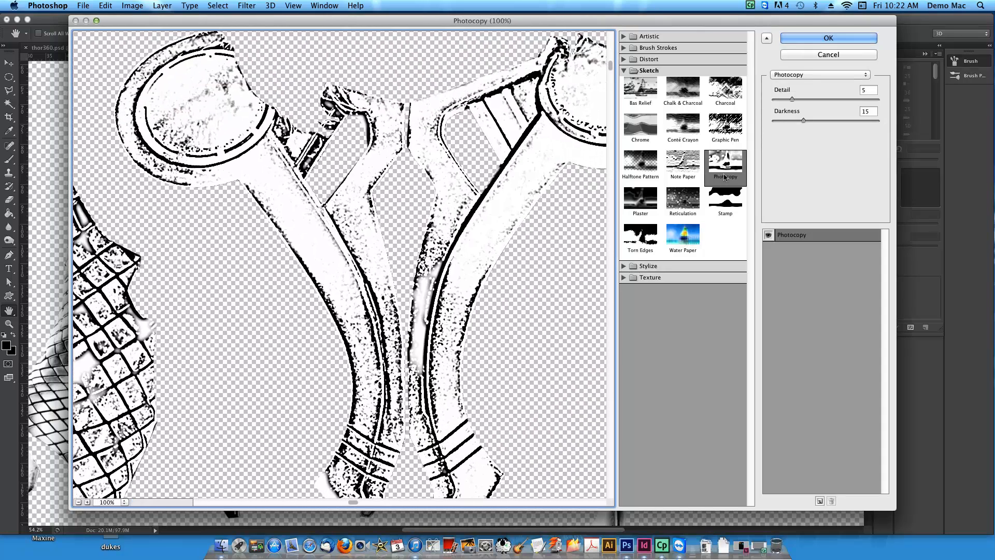
click(77, 502)
click(78, 502)
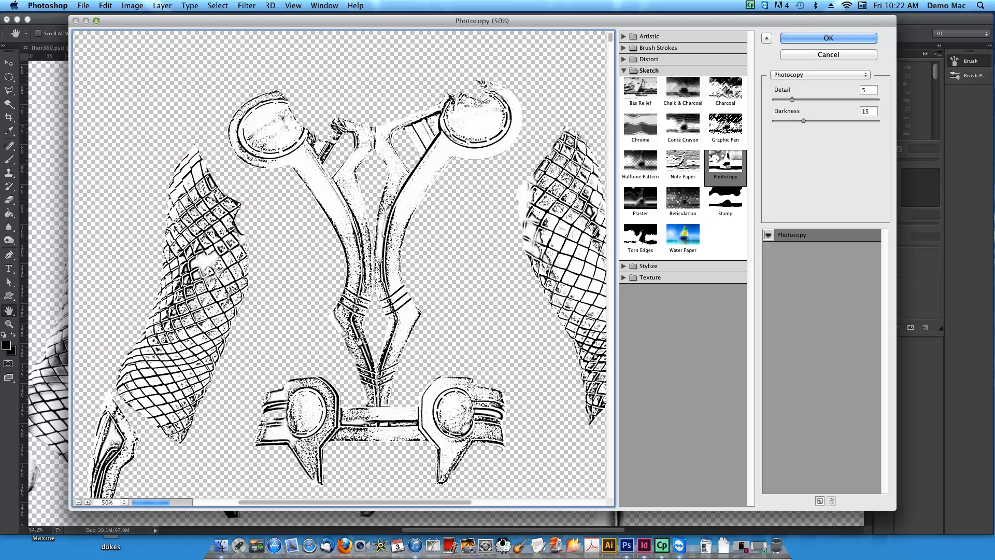
drag(381, 356, 368, 304)
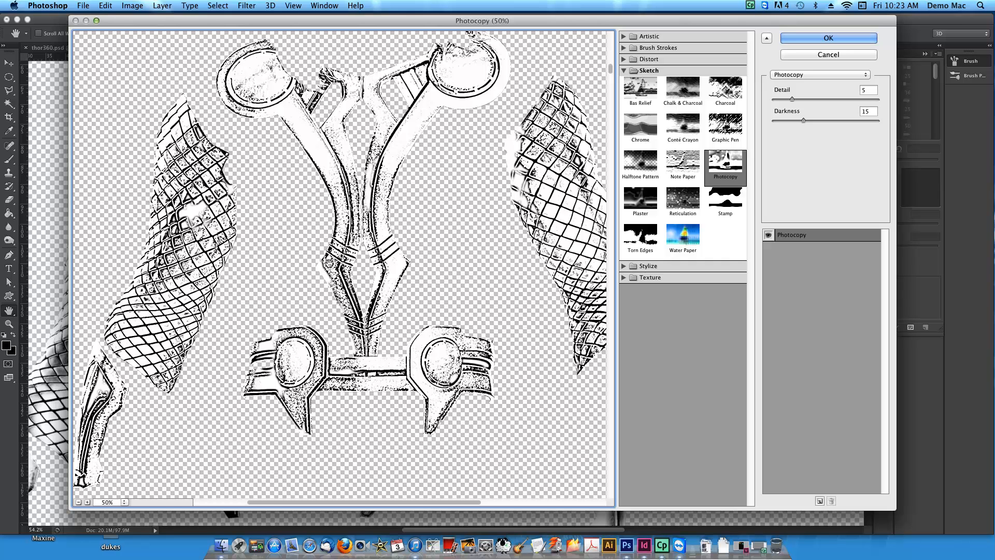
mouse_move(275, 315)
mouse_down()
mouse_move(264, 289)
mouse_move(332, 282)
mouse_up()
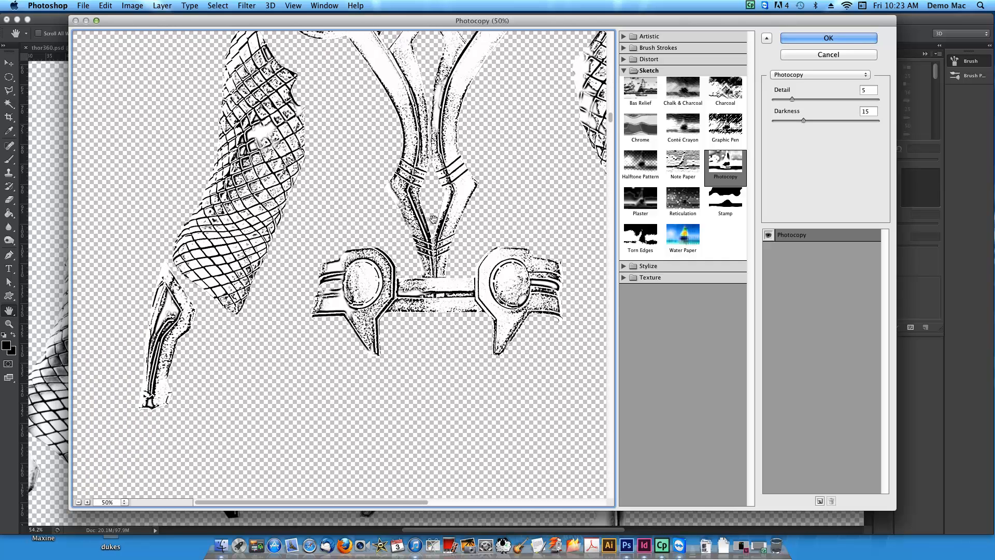
drag(186, 411, 239, 236)
drag(193, 312, 196, 238)
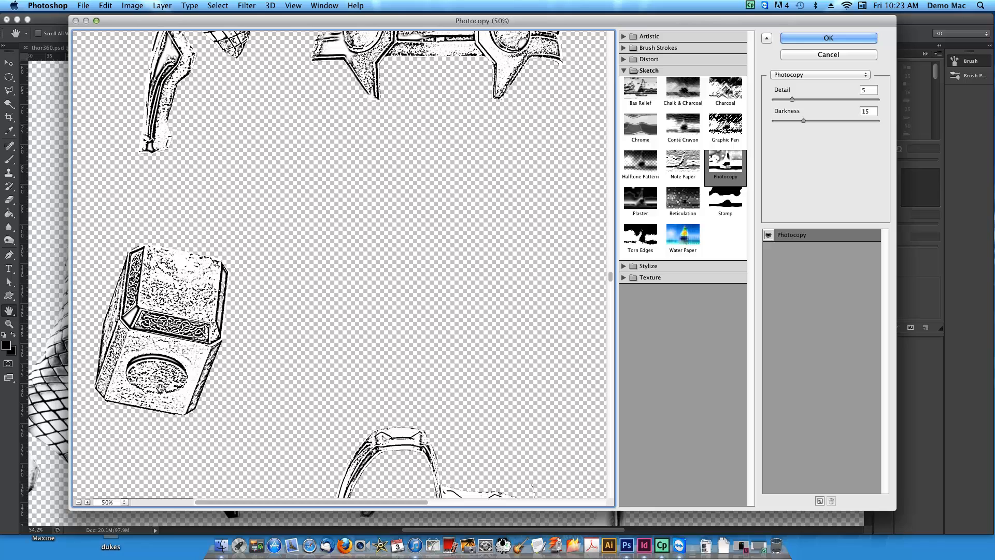
drag(201, 215, 175, 327)
drag(254, 116, 250, 278)
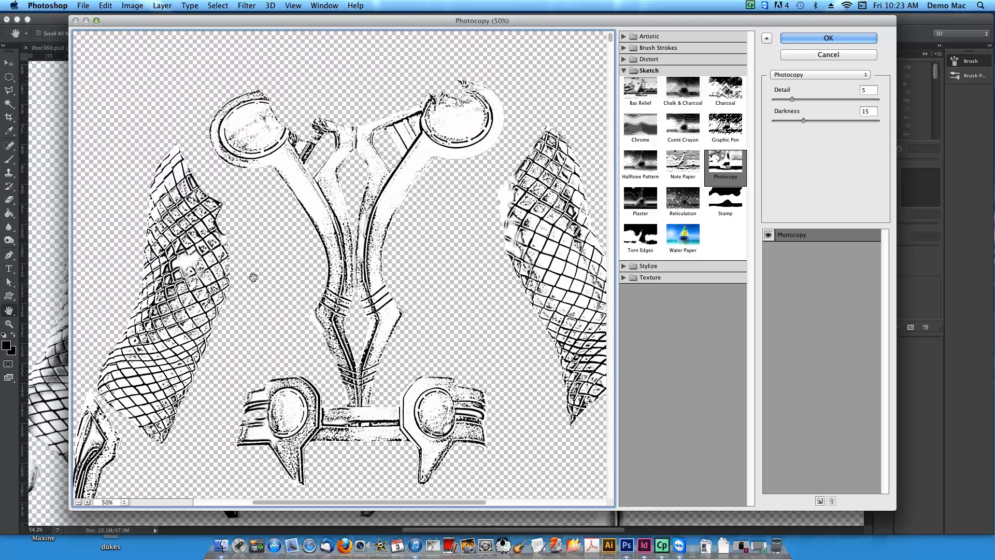
drag(427, 215, 410, 259)
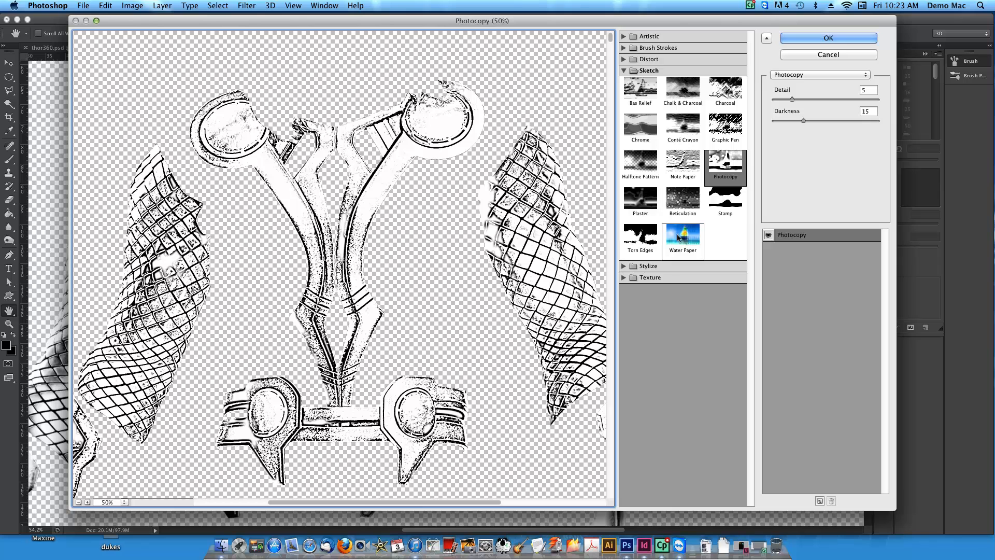
Preview the Stamp and Halftone Pattern sketch filters on the Left Arm layer and examine the armour pieces
click(726, 199)
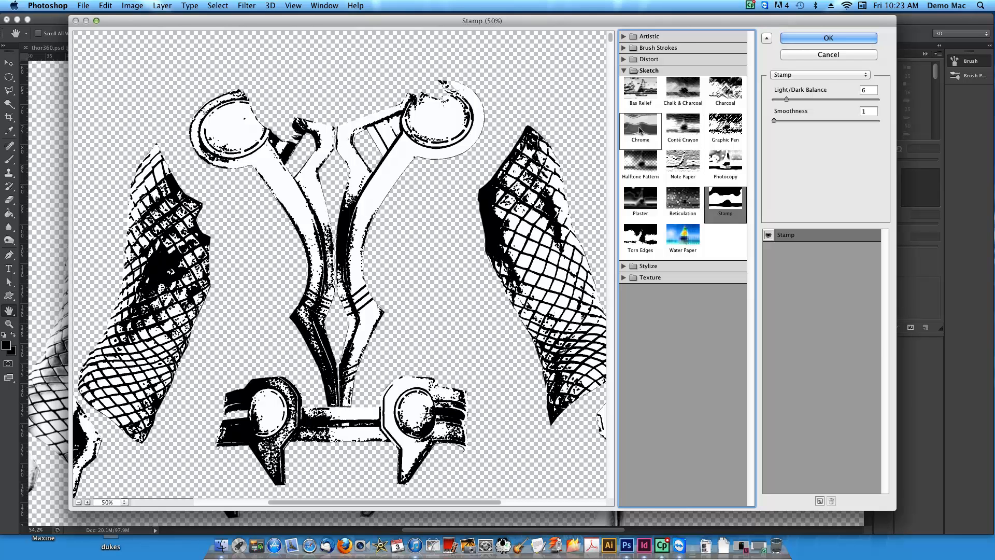
click(628, 182)
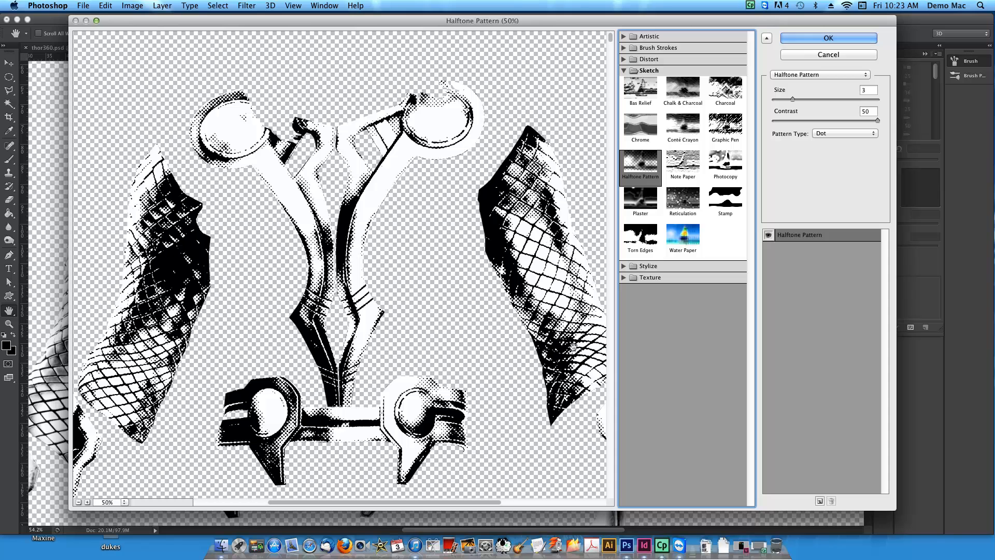
drag(348, 271, 408, 242)
drag(185, 309, 214, 286)
drag(214, 327, 213, 197)
drag(426, 79, 309, 250)
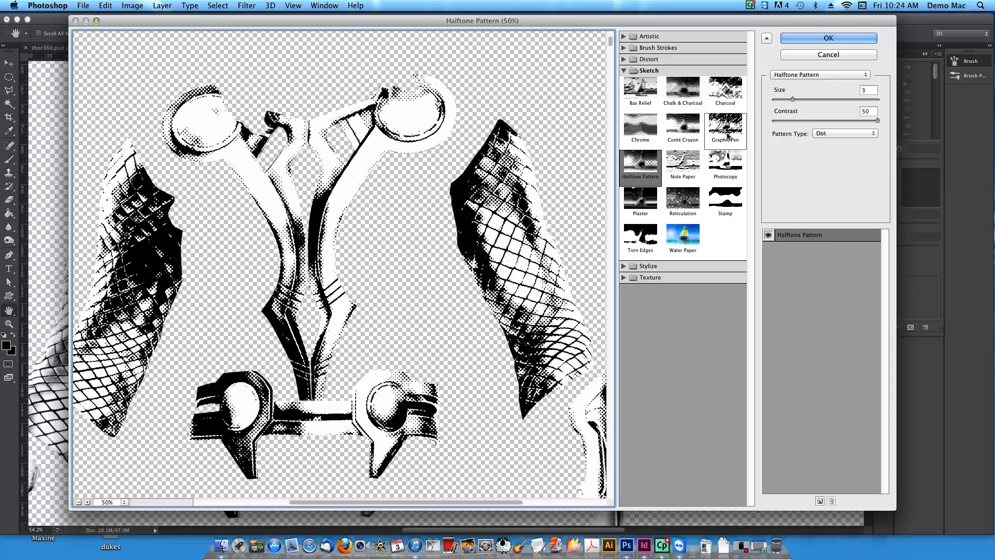
Preview the Artistic filter Watercolor on the Left Arm layer's armour pieces
click(623, 71)
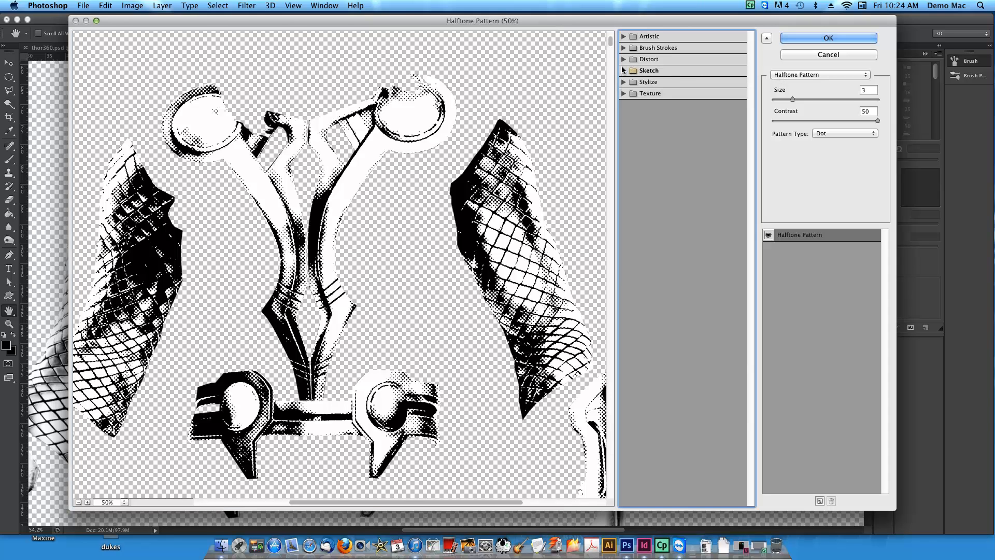
click(623, 36)
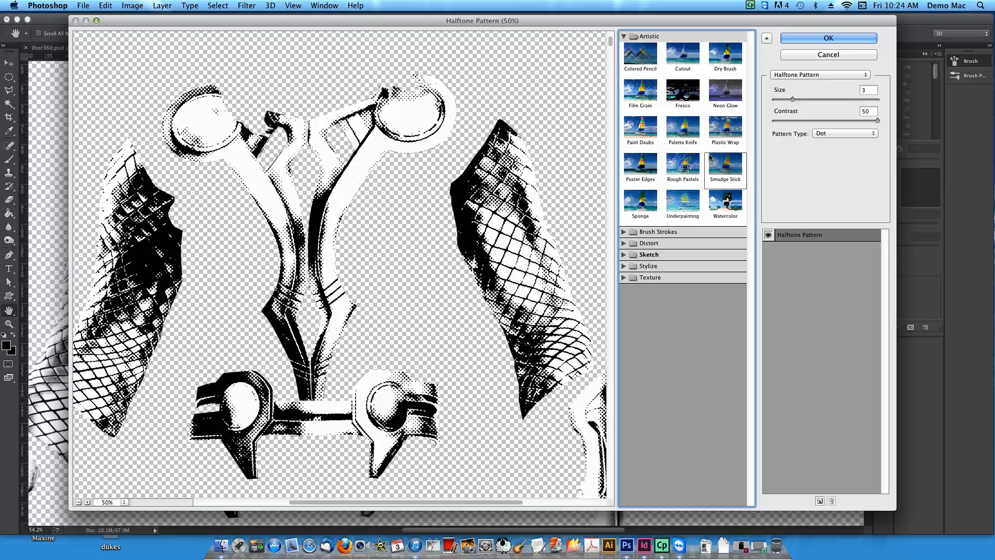
click(732, 218)
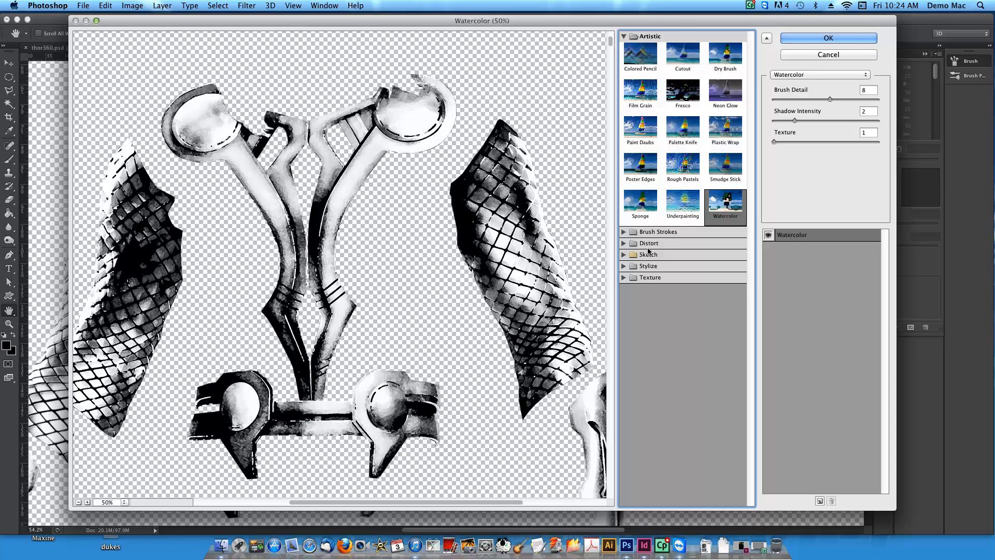
click(624, 35)
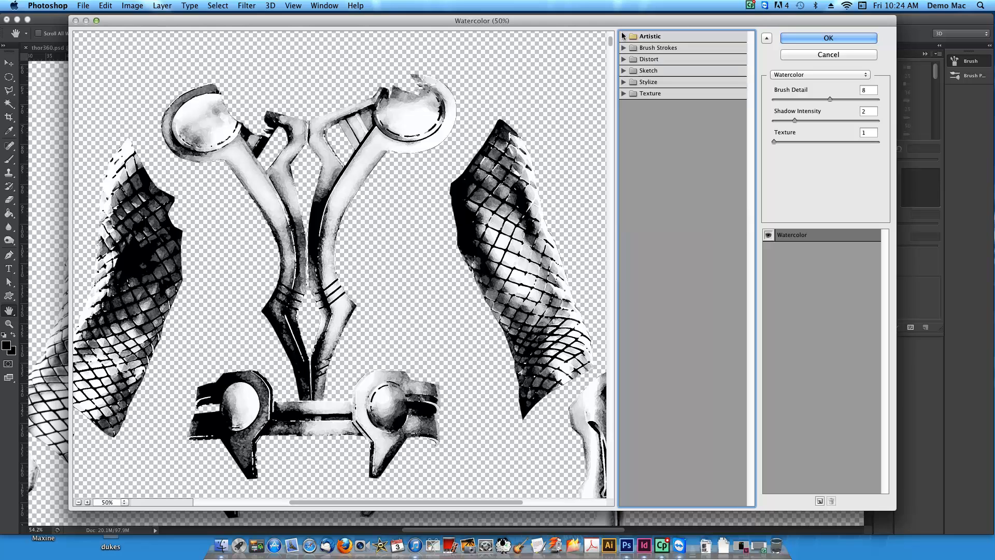
Apply the Sketch filter Photocopy to the Left Arm layer with Detail 5 and Darkness 15
click(624, 70)
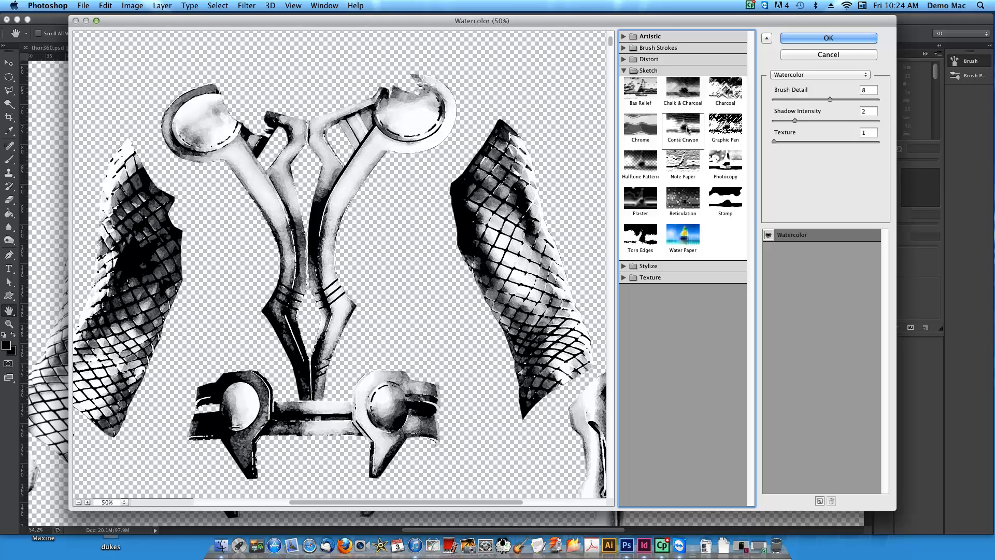
click(732, 169)
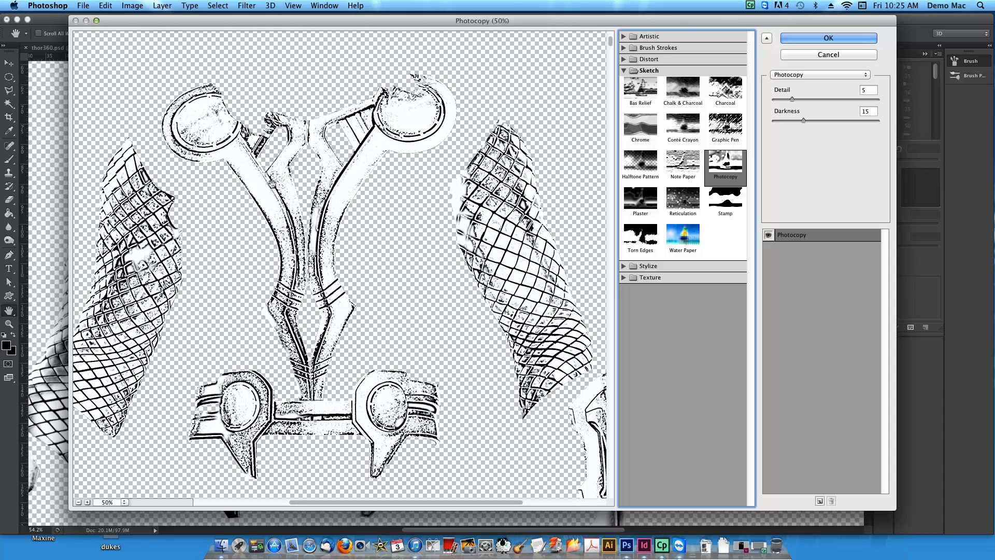
drag(86, 157, 156, 243)
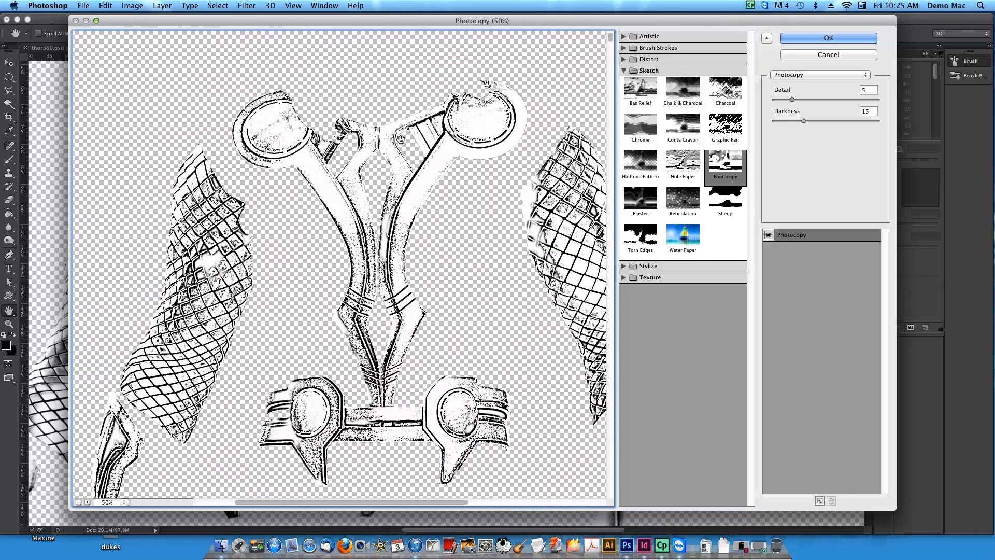
click(829, 38)
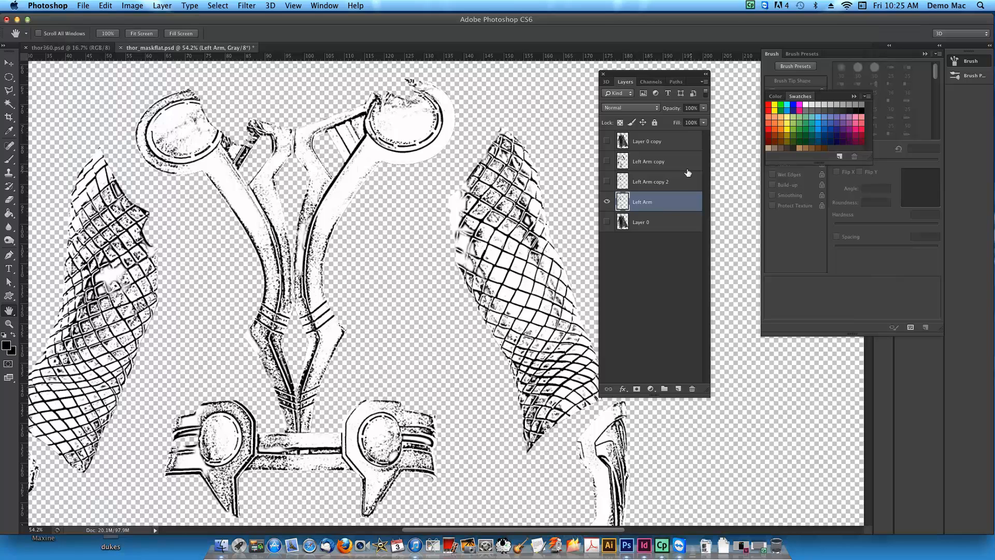
Show Layer 0 behind the filtered Left Arm layer to compare them, and undo the Filter Gallery effect
click(606, 222)
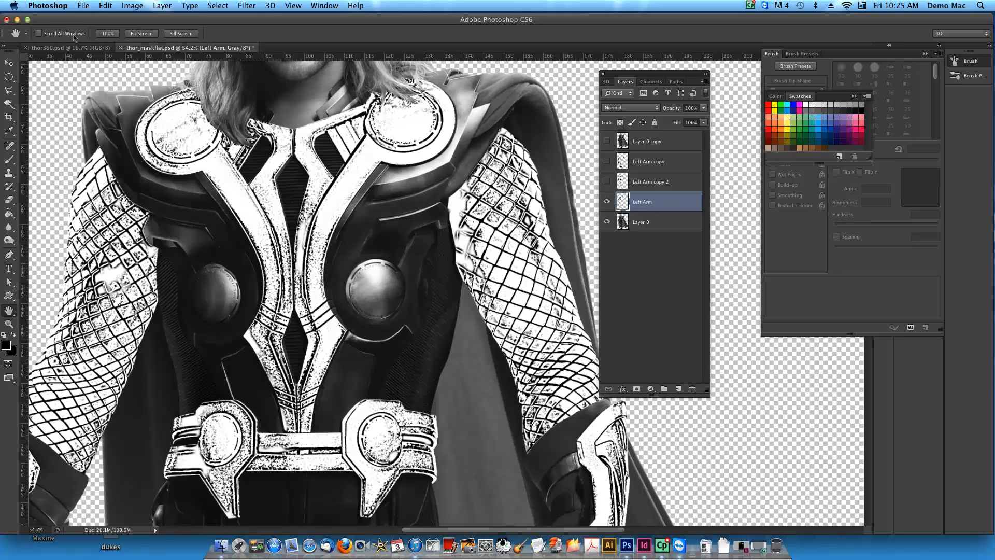
click(607, 202)
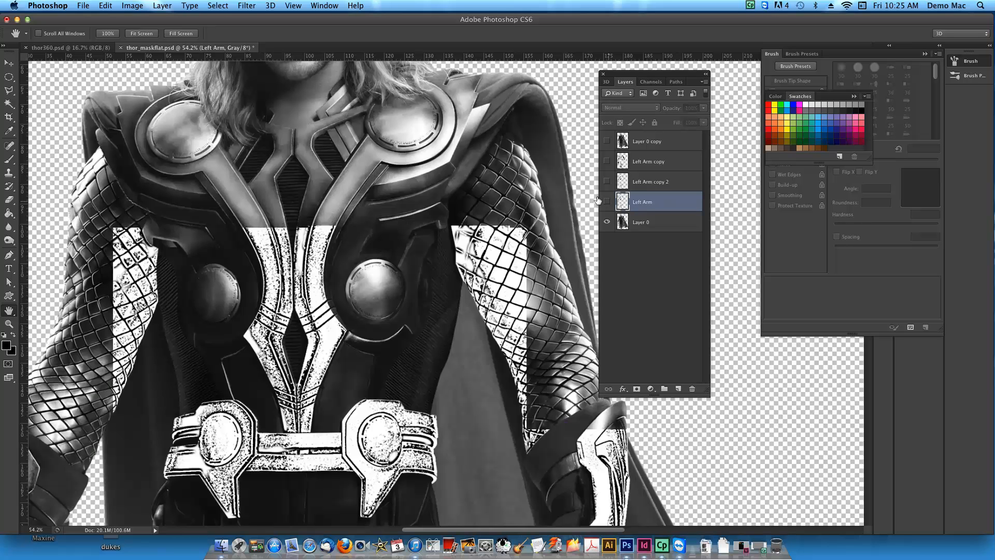
click(103, 6)
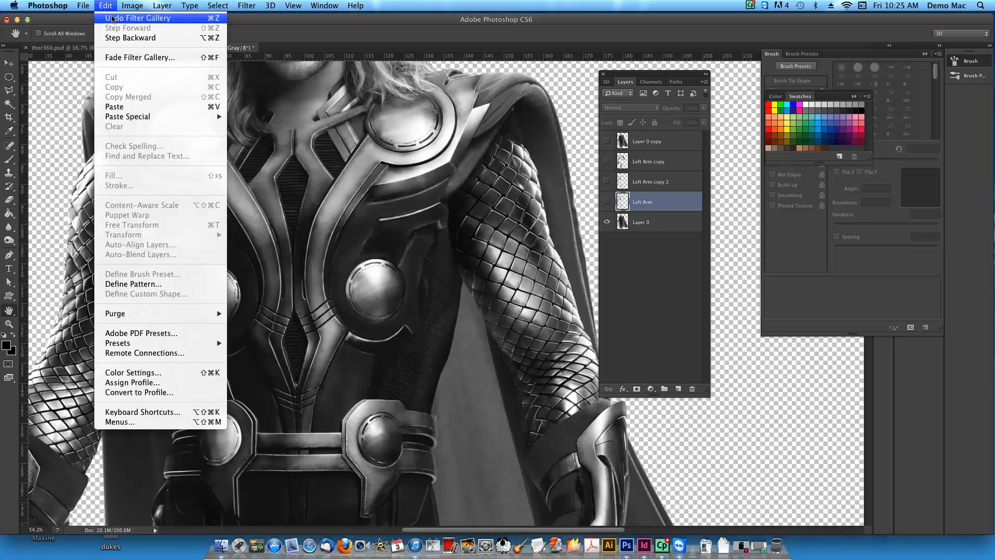
click(113, 19)
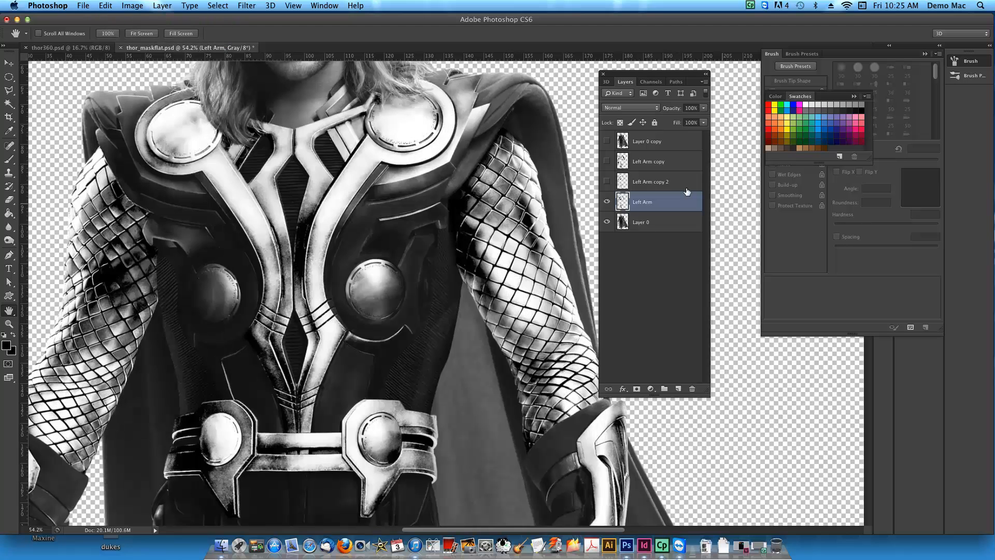
Hide the Left Arm layer and show the Left Arm copy 2 layer over Layer 0
click(604, 199)
click(607, 180)
scroll(249, 214, down, 5)
scroll(223, 202, left, 5)
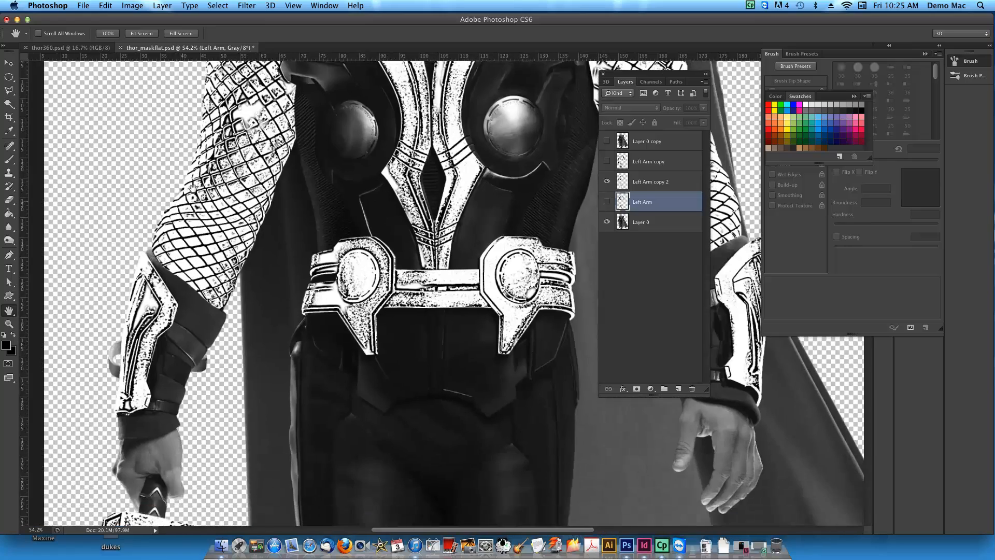
Examine the Left Arm copy 2 mask detail on the sleeves, bracers, belt and chest armour over the figure
drag(192, 187, 202, 175)
drag(144, 352, 133, 440)
drag(403, 187, 338, 330)
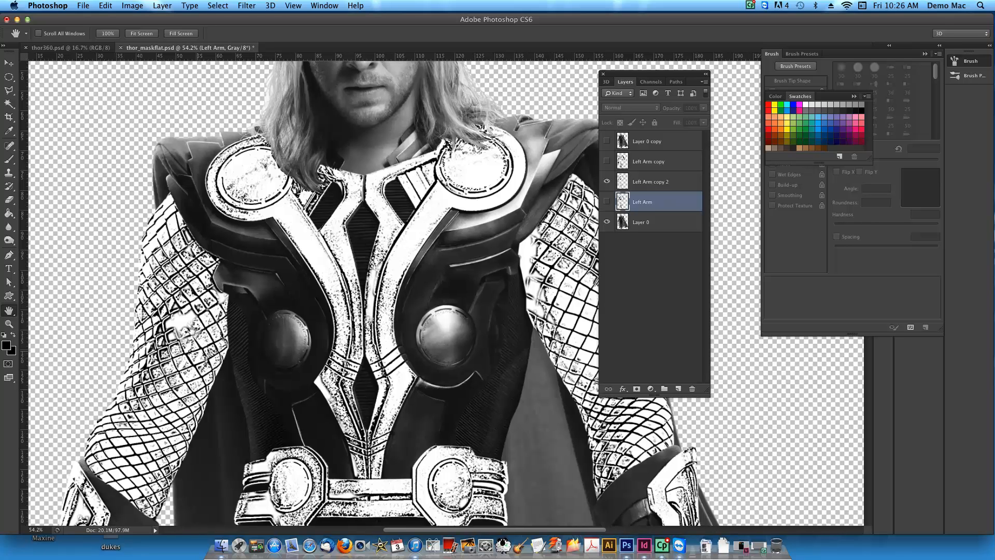
drag(200, 340, 197, 199)
drag(150, 310, 186, 278)
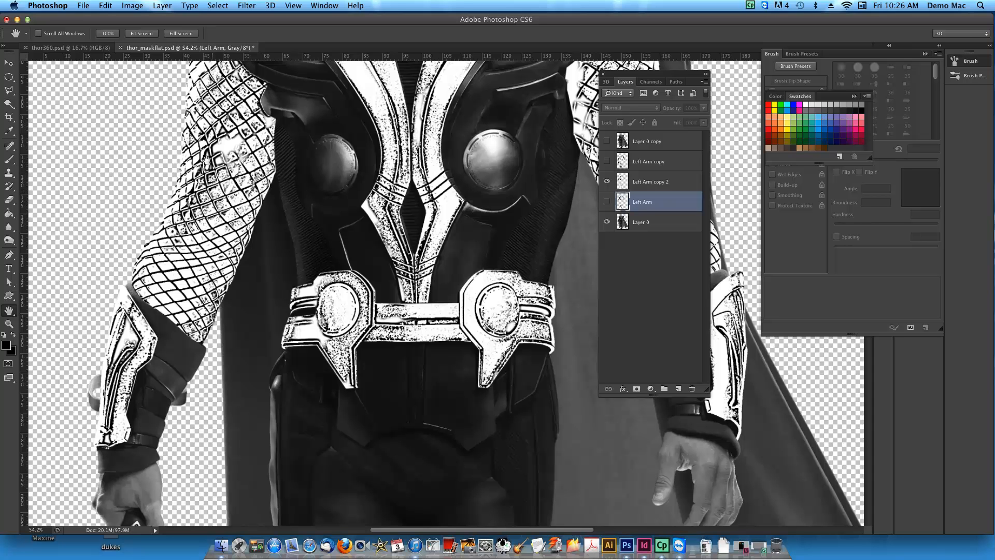
drag(204, 160, 179, 324)
drag(330, 212, 295, 254)
drag(478, 236, 455, 137)
drag(470, 332, 482, 247)
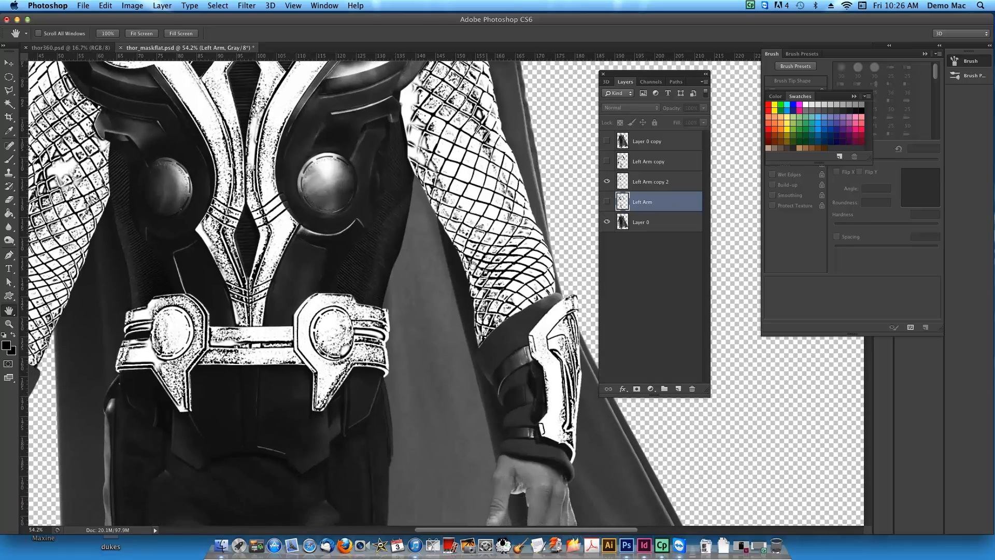
drag(252, 333, 355, 304)
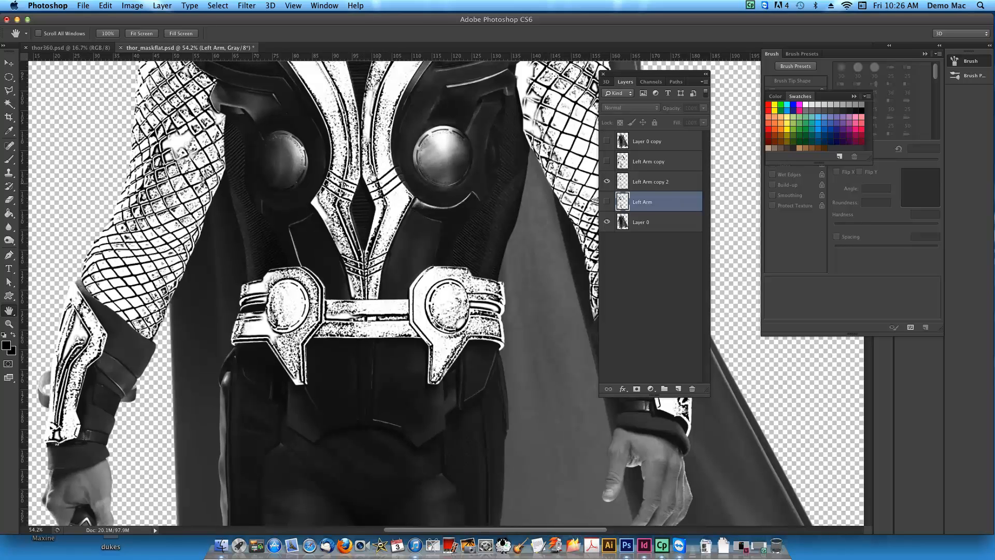
scroll(373, 184, up, 3)
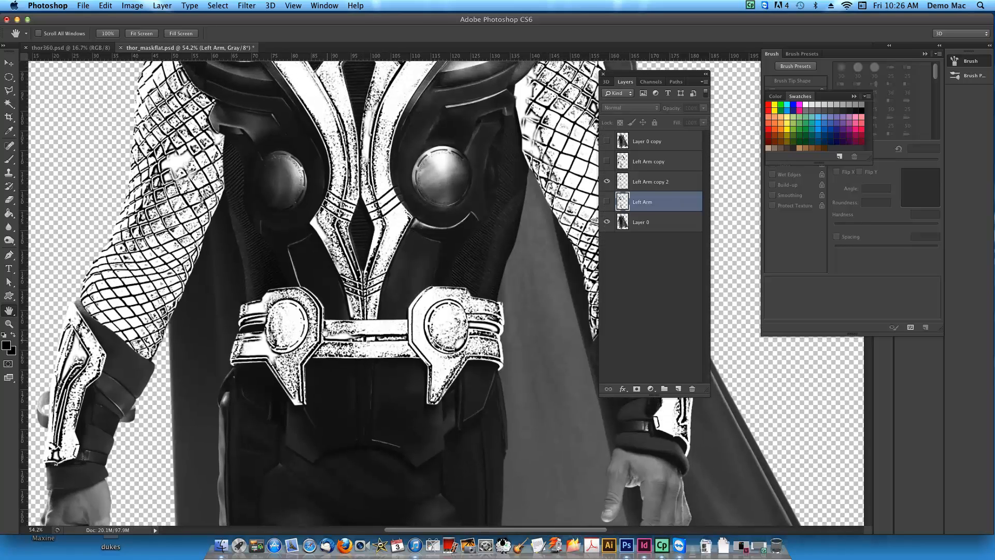
scroll(375, 265, up, 5)
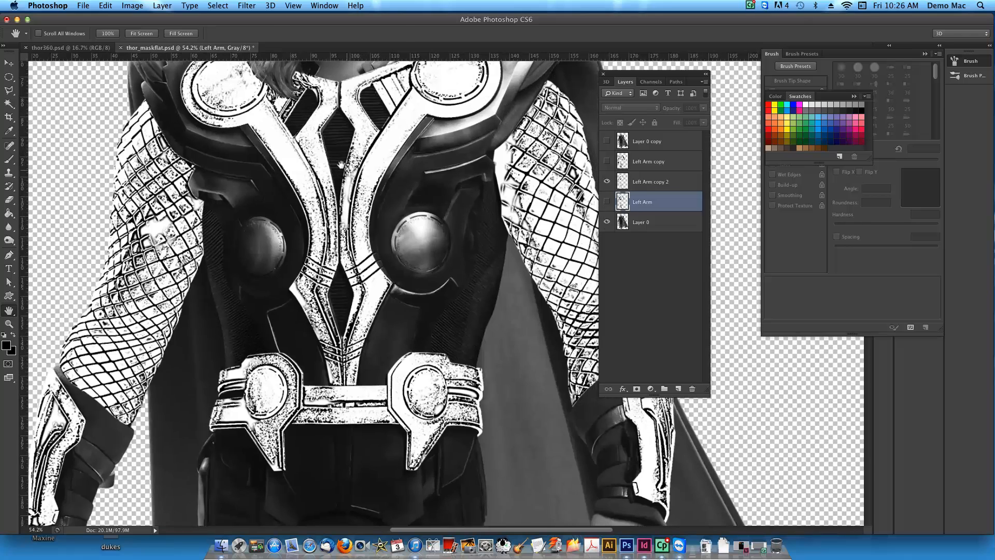
scroll(340, 164, up, 10)
drag(348, 230, 351, 239)
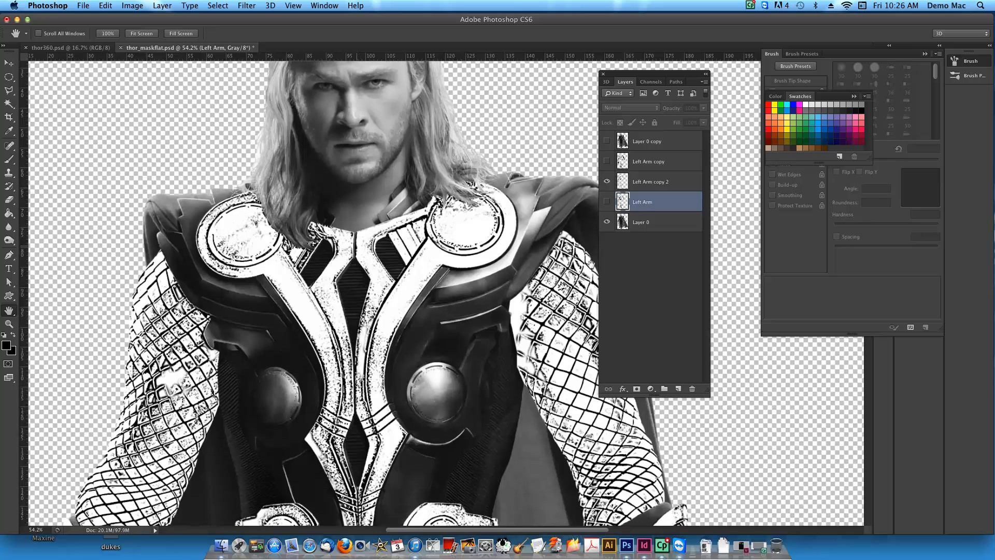
Deselect the layers and compare Layer 0 with and without the Left Arm copy 2 overlay
click(638, 272)
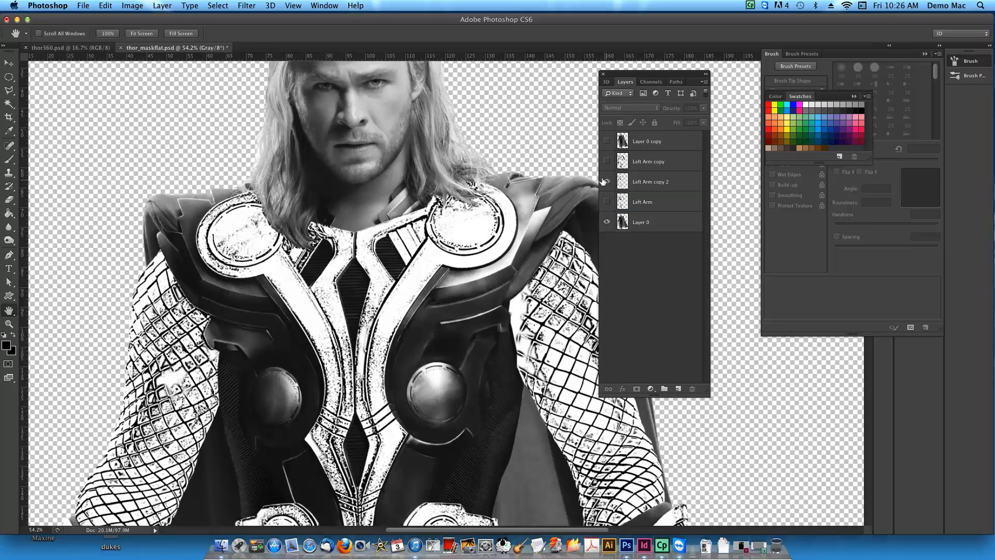
click(605, 182)
click(605, 222)
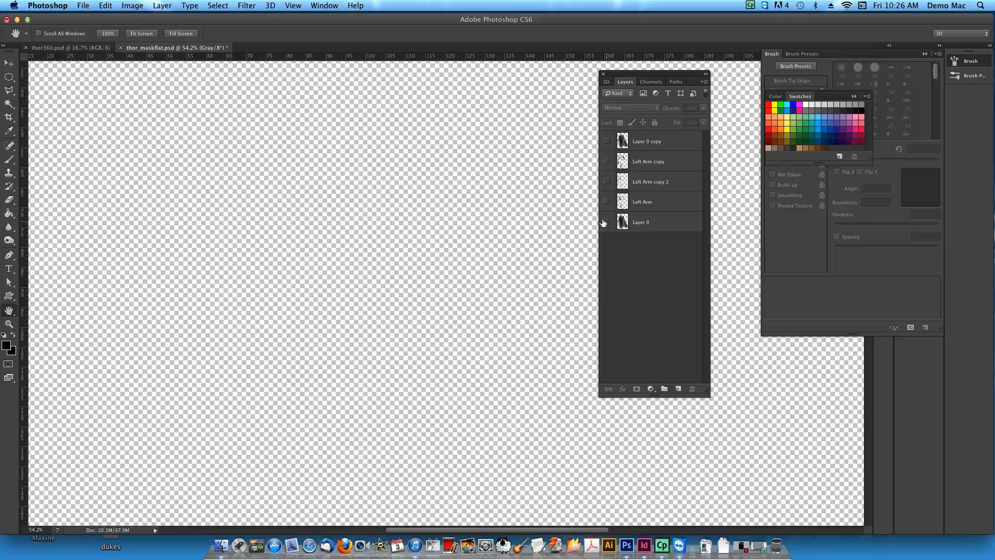
click(605, 222)
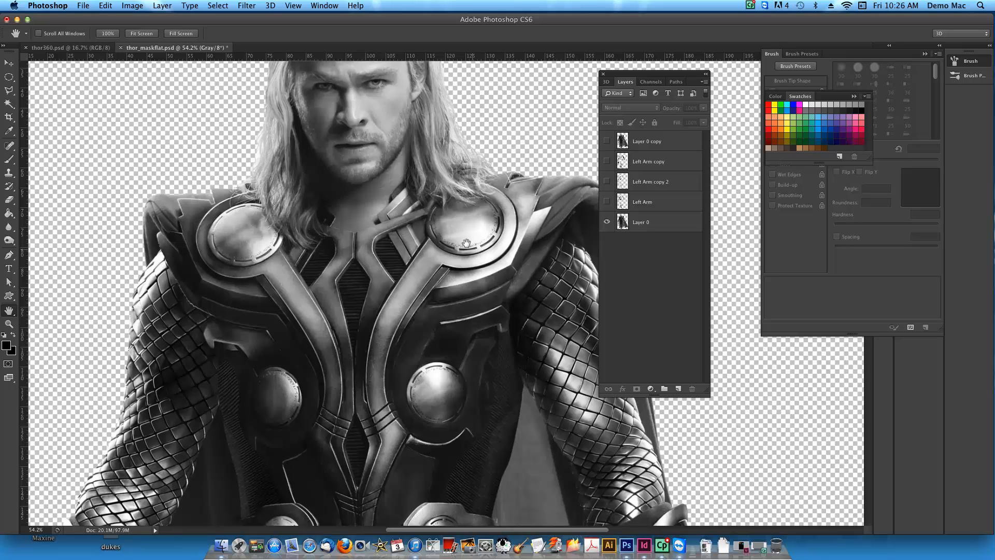
click(604, 182)
Fit the whole figure with its Left Arm copy 2 overlay to the screen
drag(436, 254, 413, 120)
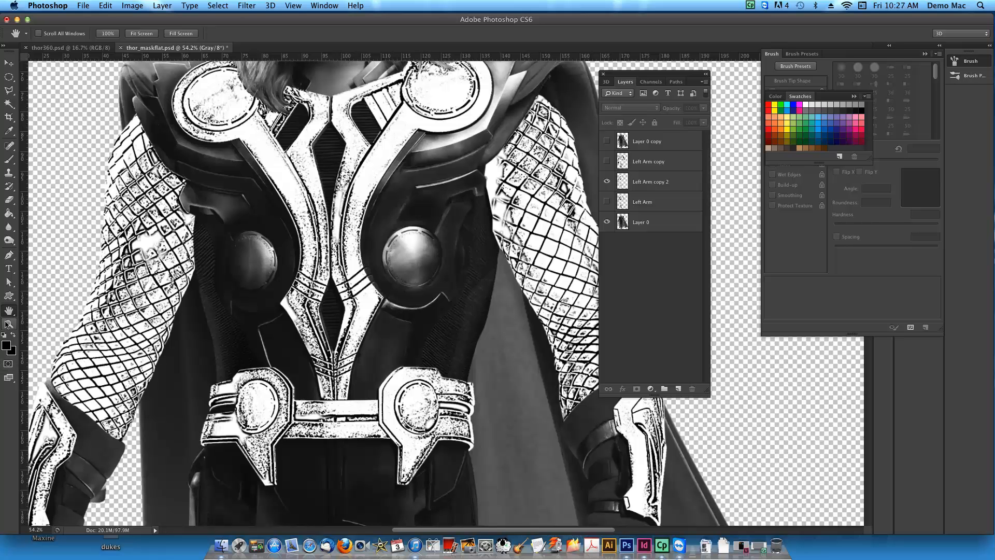
click(9, 323)
click(264, 33)
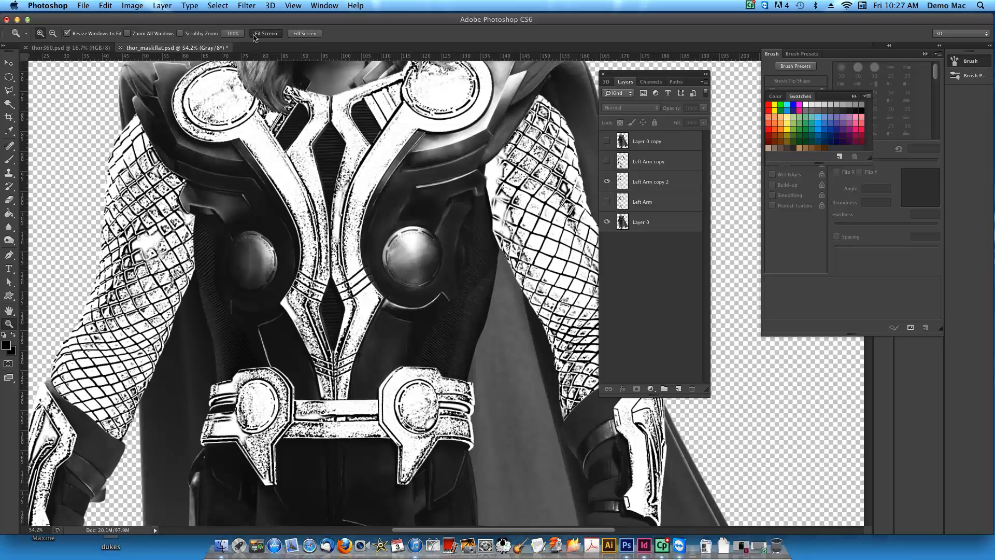